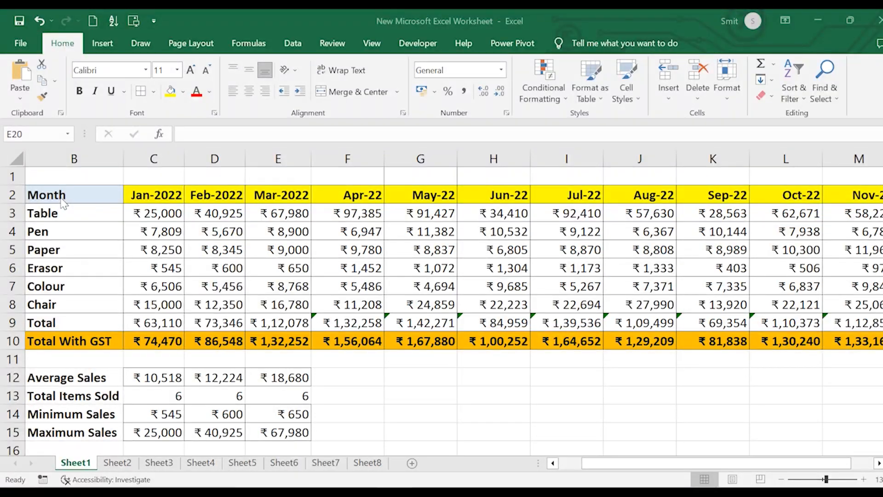
Step: Set up a Greater Than highlight rule for B2:N9 with a threshold of 10000
{"action": "left_click", "coordinate": [62, 196]}
{"action": "left_click_drag", "start_coordinate": [62, 195], "coordinate": [793, 318]}
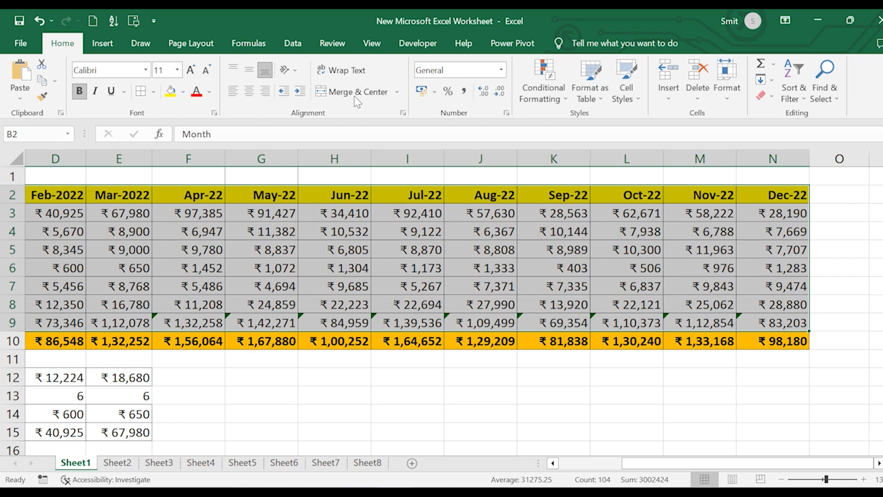
{"action": "left_click", "coordinate": [554, 99]}
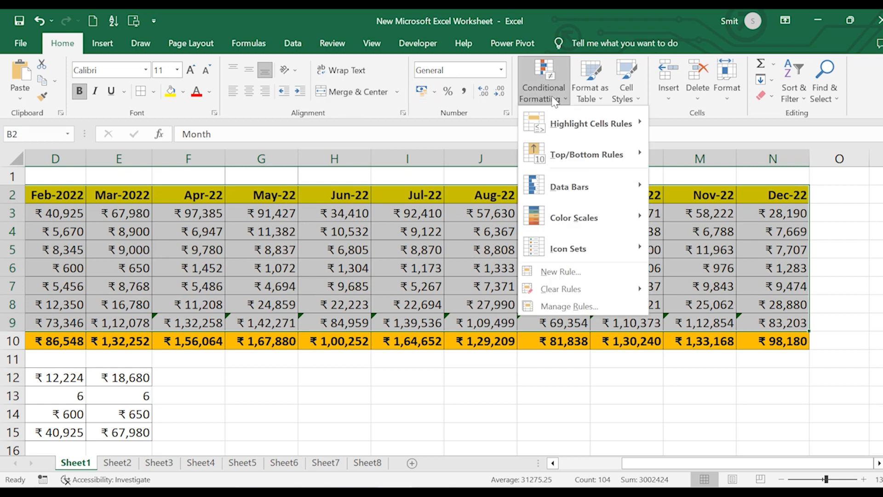
{"action": "mouse_move", "coordinate": [562, 133]}
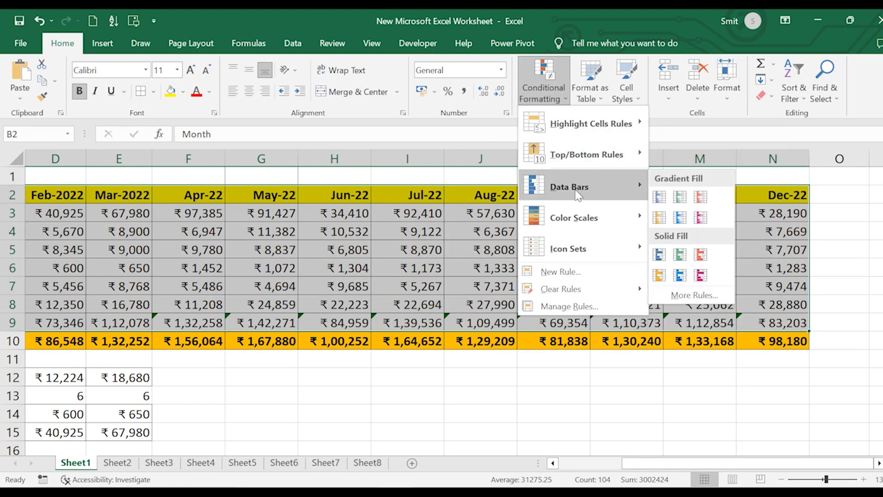
{"action": "mouse_move", "coordinate": [589, 232]}
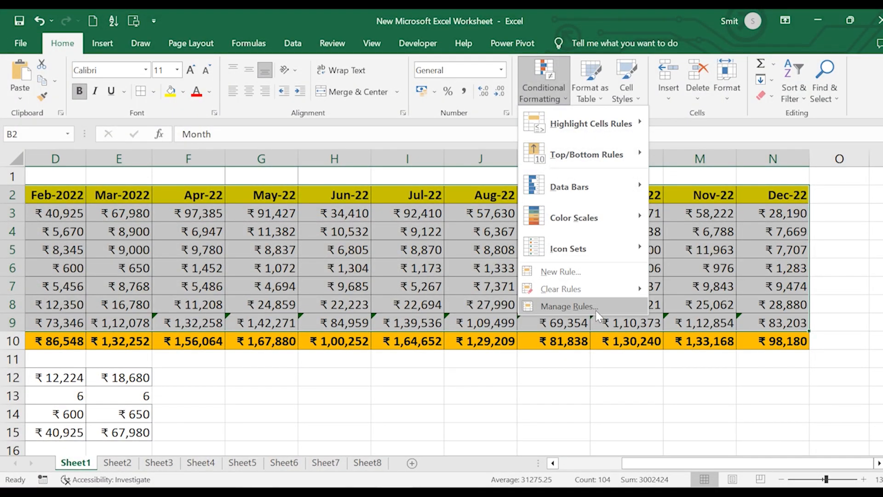
{"action": "mouse_move", "coordinate": [601, 134]}
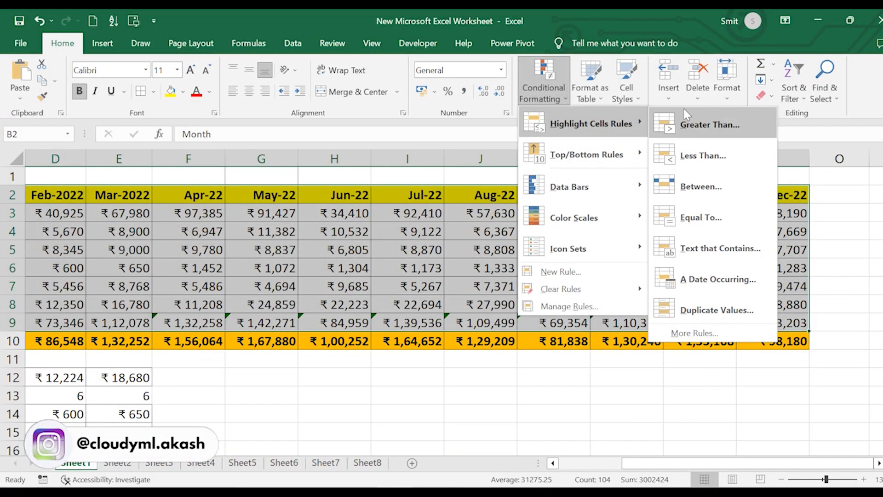
{"action": "left_click", "coordinate": [699, 124]}
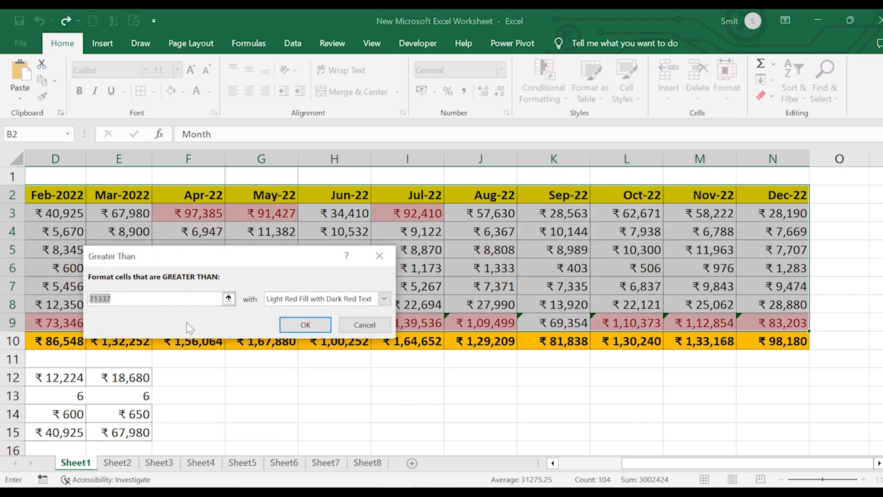
{"action": "type", "text": "5000"}
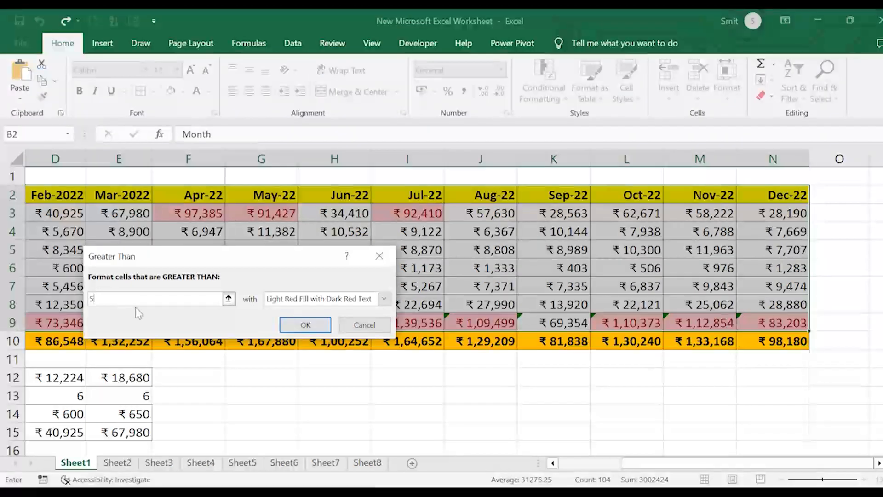
{"action": "key", "text": "BackSpace"}
{"action": "key", "text": "BackSpace"}
{"action": "key", "text": "BackSpace"}
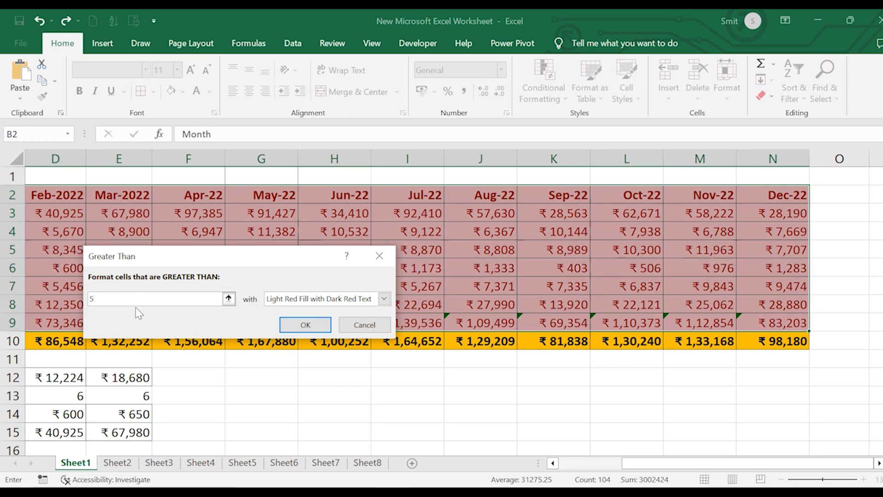
{"action": "type", "text": "0000"}
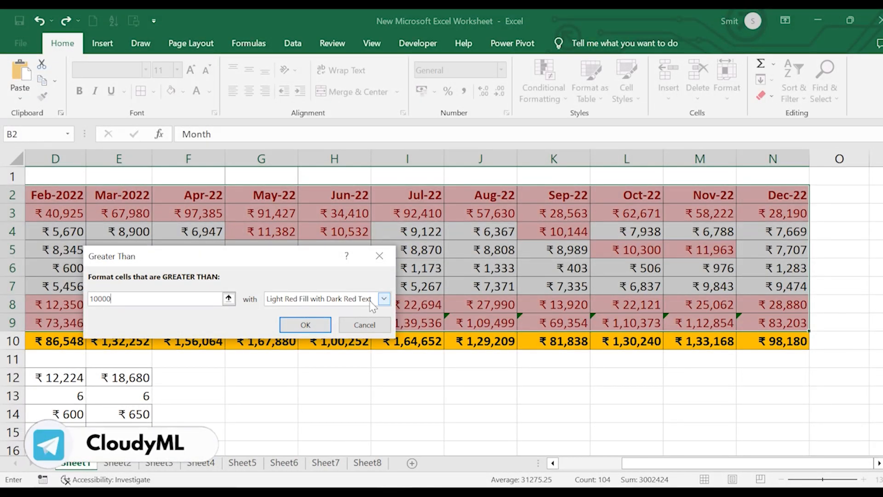
Step: Examine the preset and custom format options available for the Greater Than rule
{"action": "left_click", "coordinate": [384, 299]}
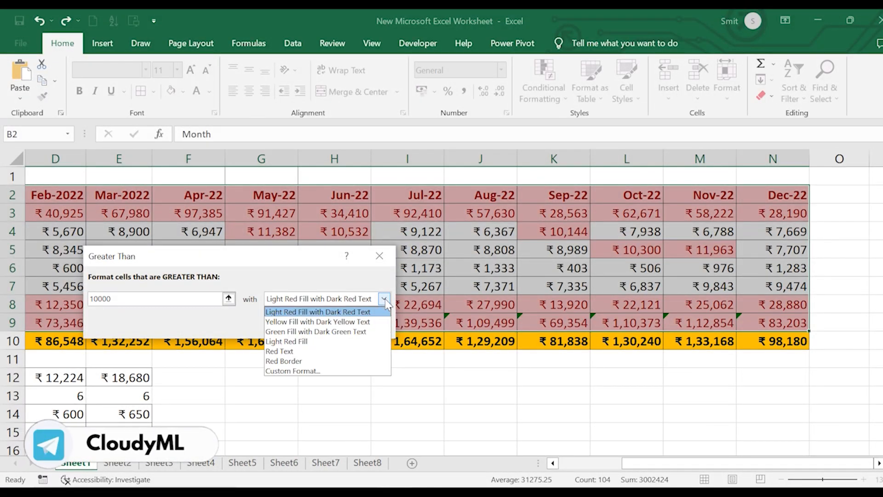
{"action": "left_click", "coordinate": [303, 372]}
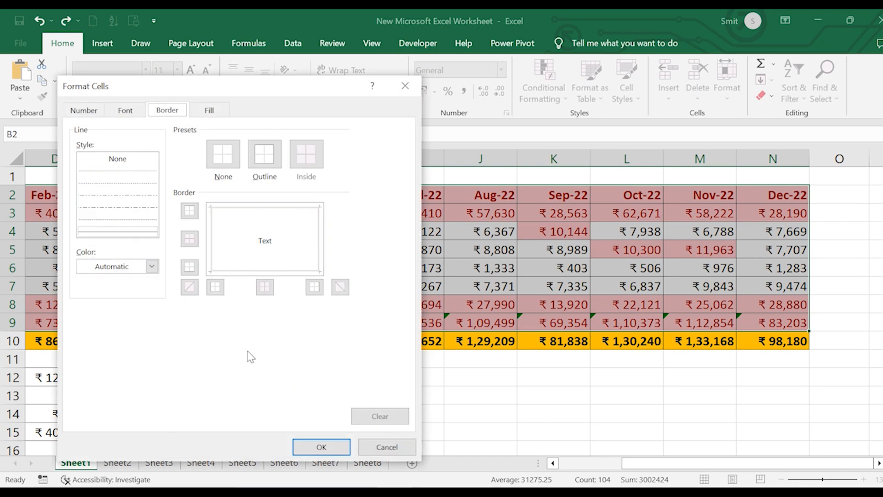
{"action": "left_click", "coordinate": [88, 111]}
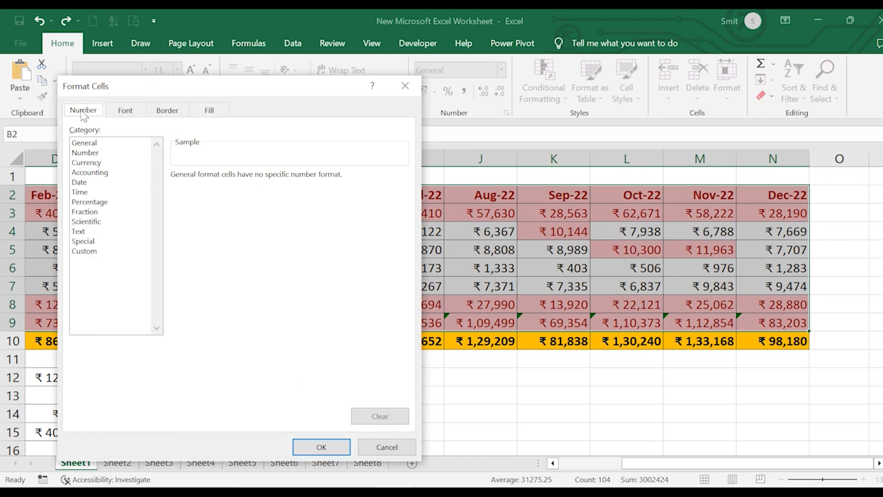
{"action": "left_click", "coordinate": [405, 87]}
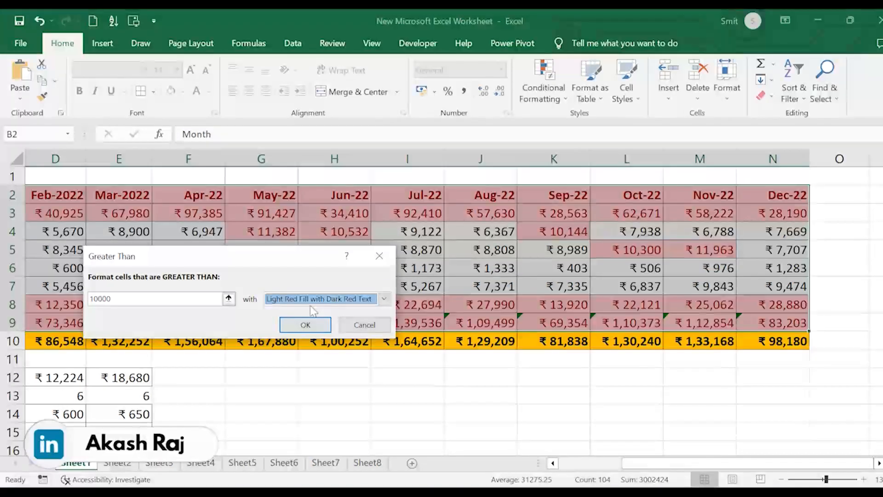
Step: Try the Greater Than 10000 rule on B2:N9 with Light Red Fill with Dark Red Text, and undo it
{"action": "left_click", "coordinate": [321, 328]}
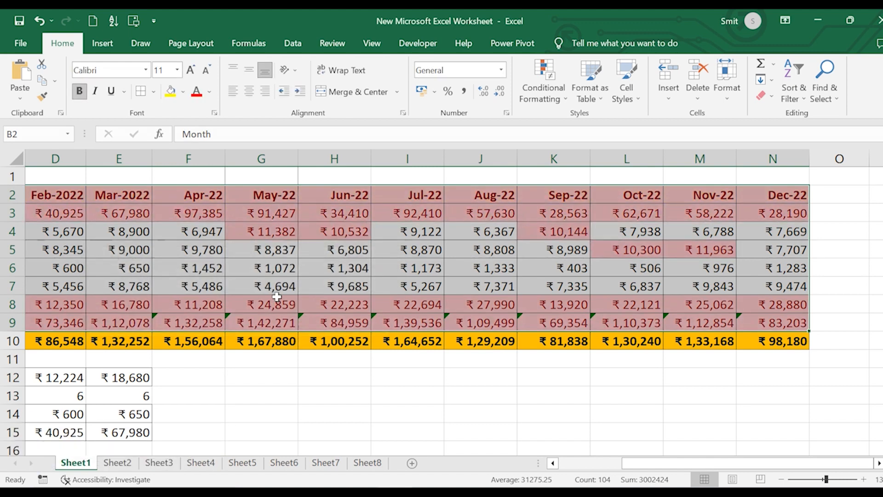
{"action": "scroll", "coordinate": [276, 297], "scroll_direction": "left", "scroll_amount": 2}
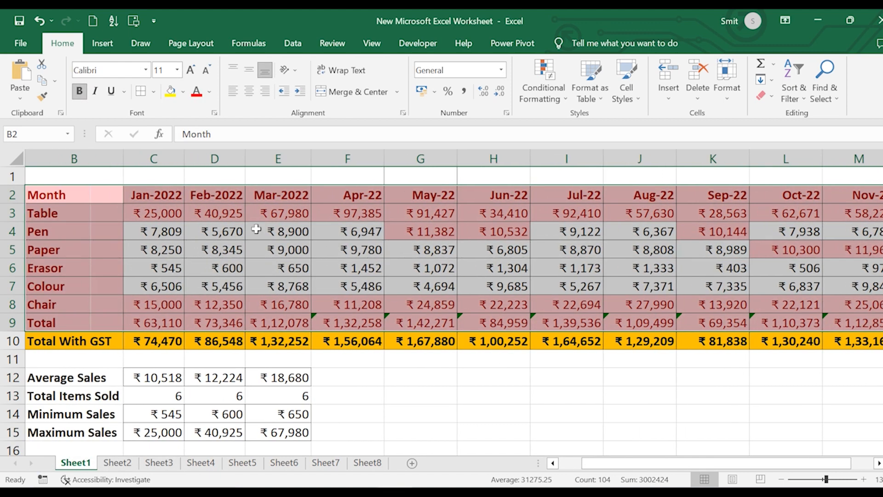
{"action": "left_click", "coordinate": [474, 313]}
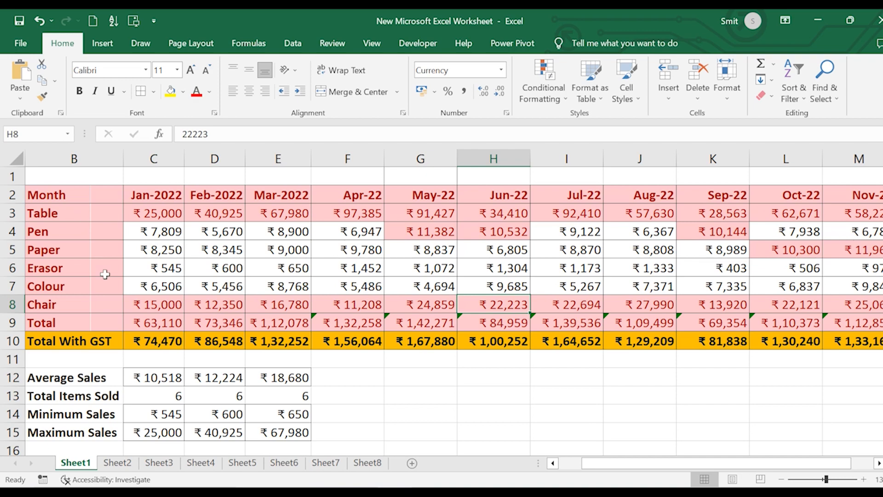
{"action": "key", "text": "ctrl+z"}
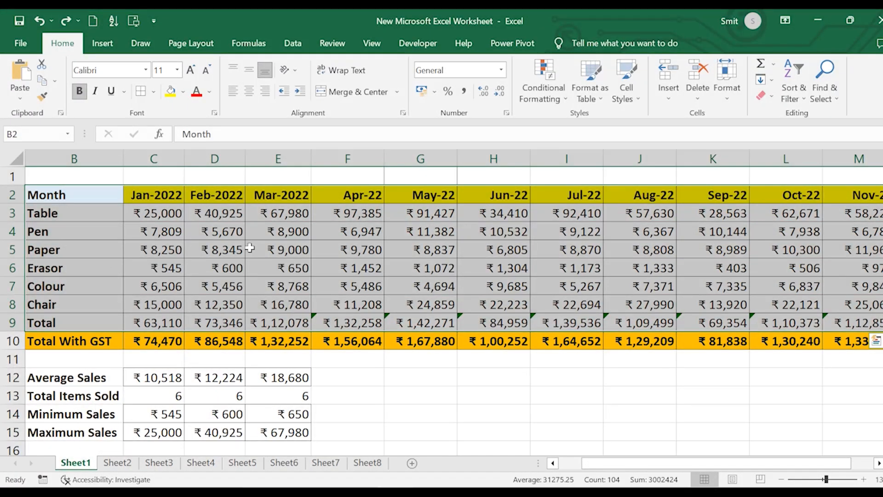
Step: Apply a Duplicate Values highlight rule to the sales figures in C3:N9 with Light Red Fill with Dark Red Text
{"action": "left_click_drag", "start_coordinate": [143, 215], "coordinate": [865, 324]}
{"action": "left_click", "coordinate": [544, 86]}
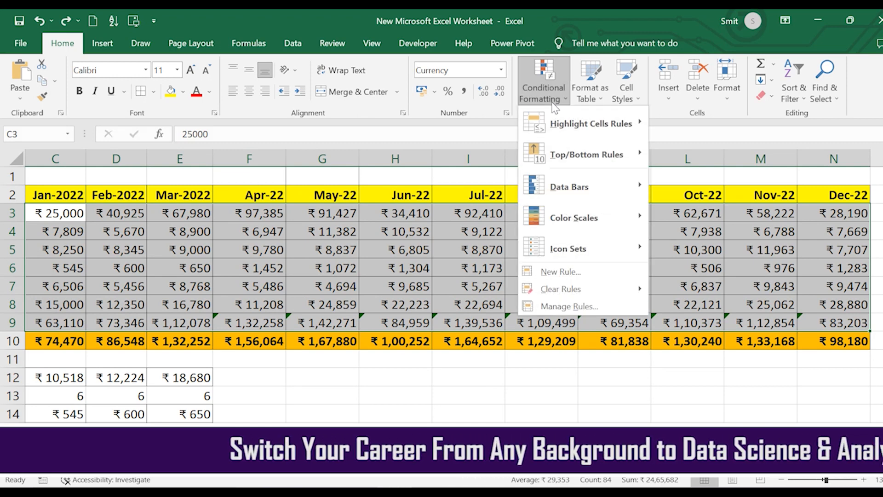
{"action": "mouse_move", "coordinate": [608, 130]}
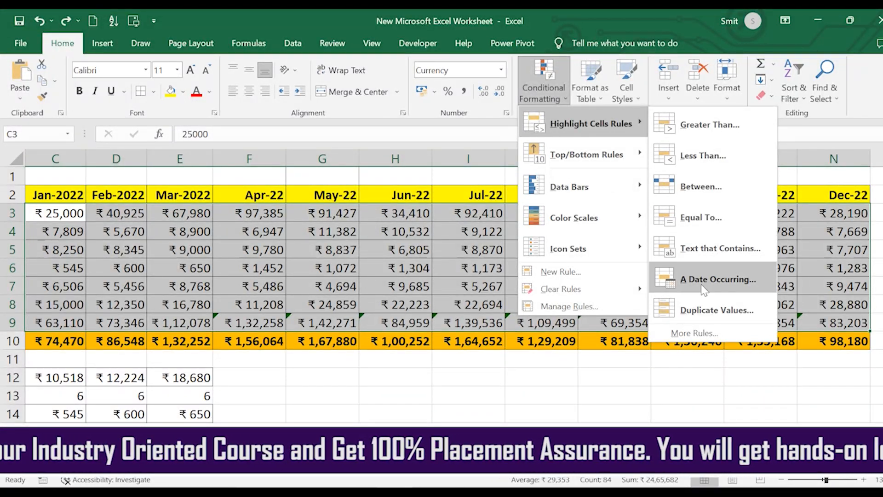
{"action": "left_click", "coordinate": [699, 315]}
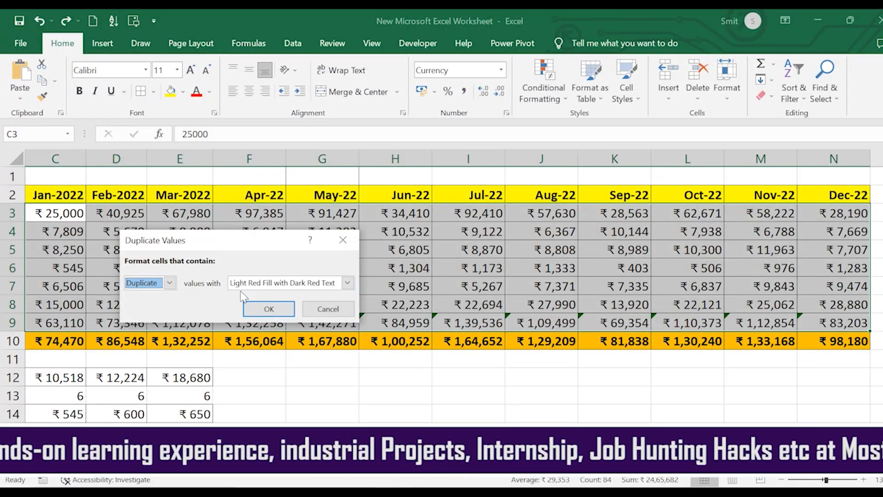
{"action": "left_click", "coordinate": [269, 306]}
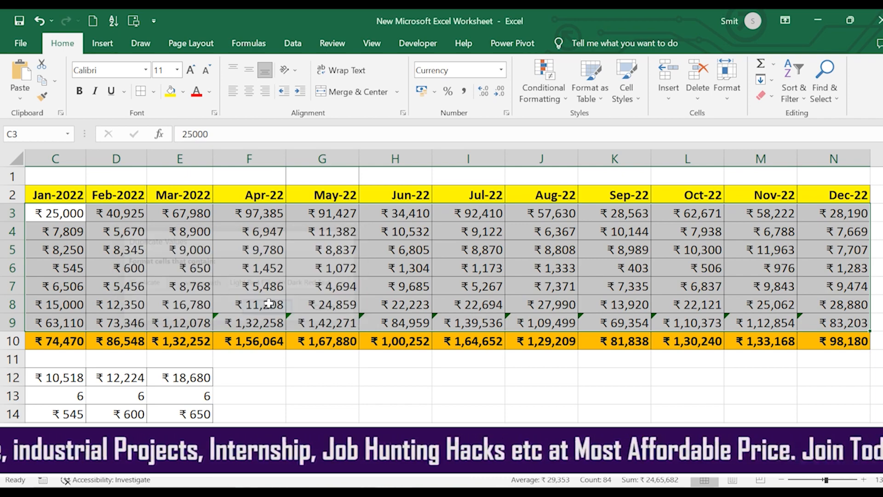
{"action": "scroll", "coordinate": [269, 303], "scroll_direction": "left", "scroll_amount": 2}
{"action": "scroll", "coordinate": [178, 276], "scroll_direction": "right", "scroll_amount": 5}
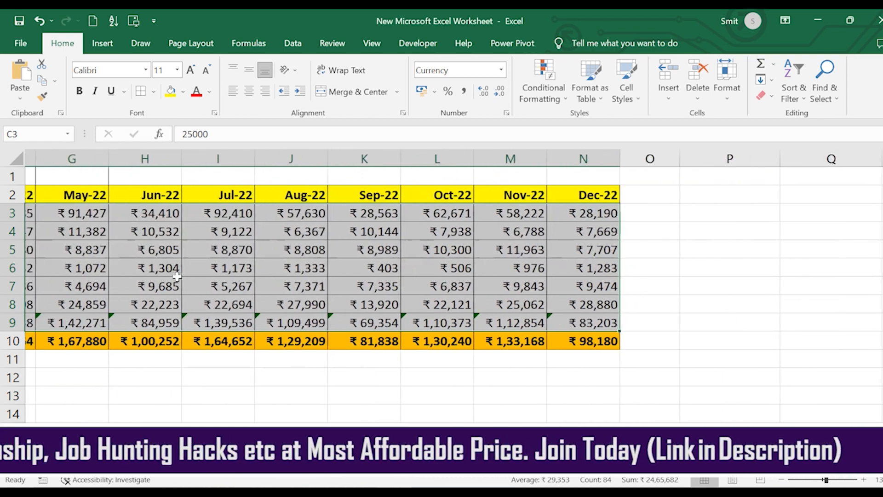
{"action": "scroll", "coordinate": [177, 276], "scroll_direction": "left", "scroll_amount": 5}
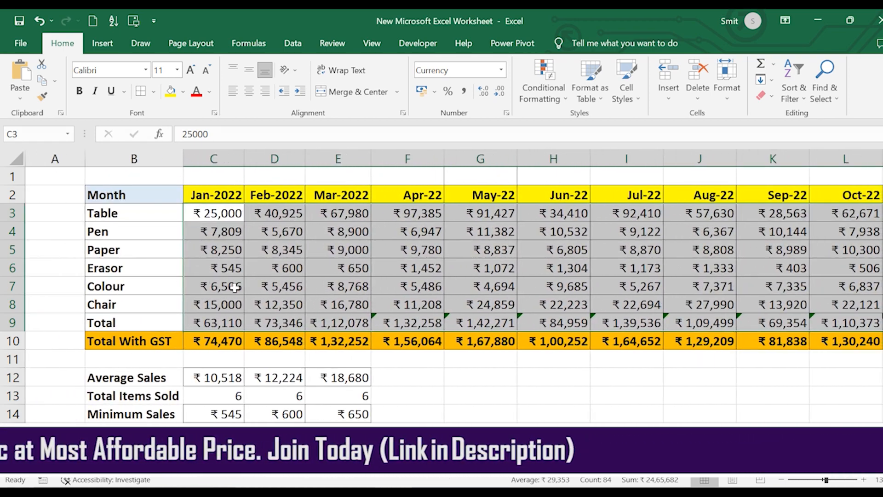
Step: Set the Mar-2022 Erasor sales in E6 to 600
{"action": "left_click", "coordinate": [353, 272]}
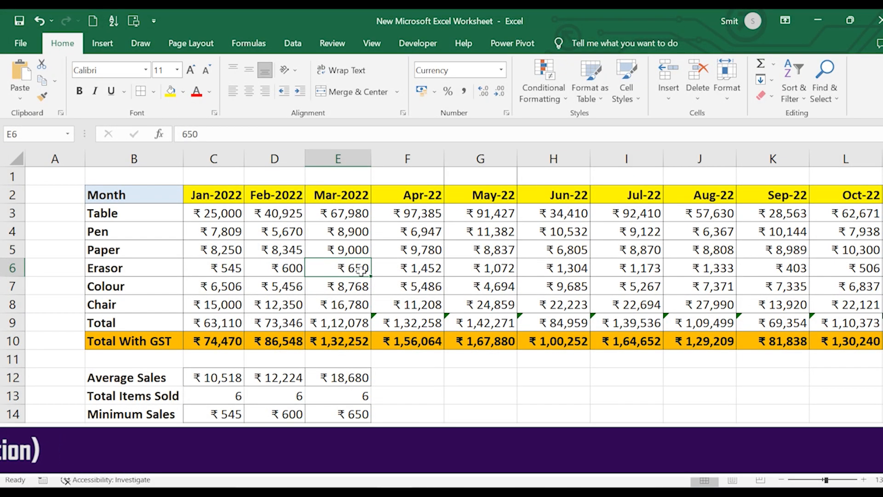
{"action": "type", "text": "6"}
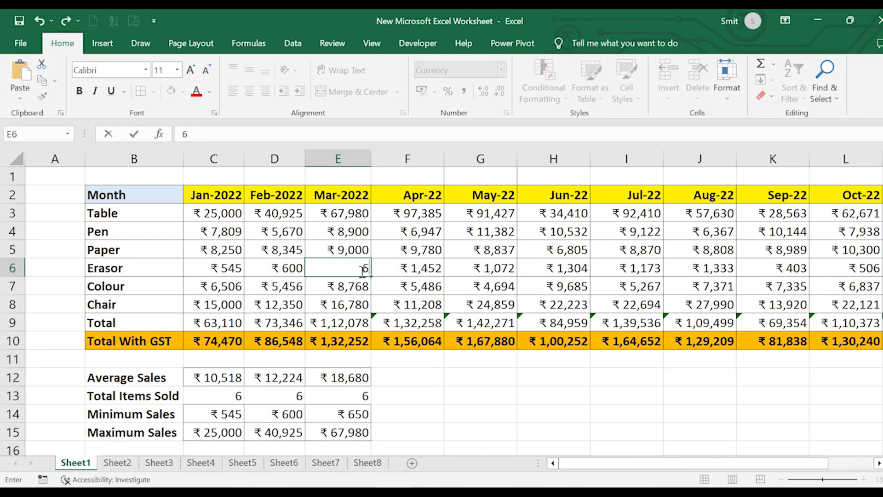
{"action": "type", "text": "00"}
{"action": "left_click", "coordinate": [474, 298]}
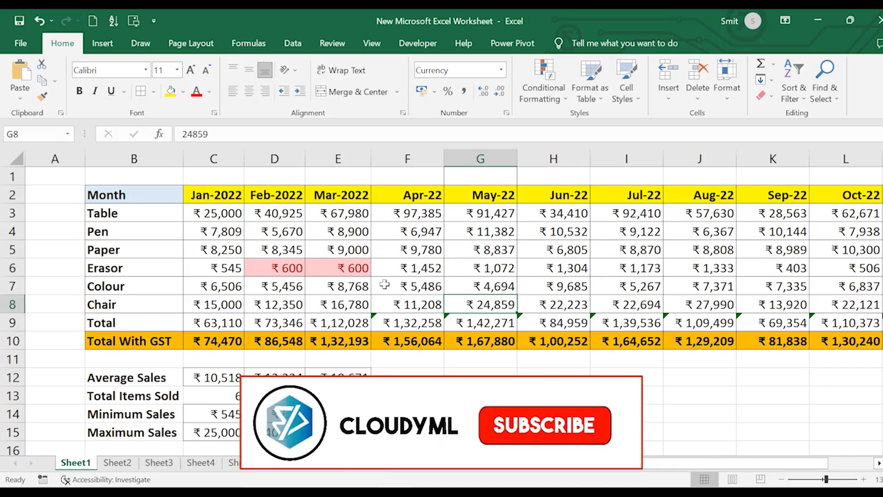
Step: Enter the sample values 100, 100, 200 and 300 in cells B19 to B22 below the summary rows
{"action": "scroll", "coordinate": [452, 330], "scroll_direction": "down", "scroll_amount": 4}
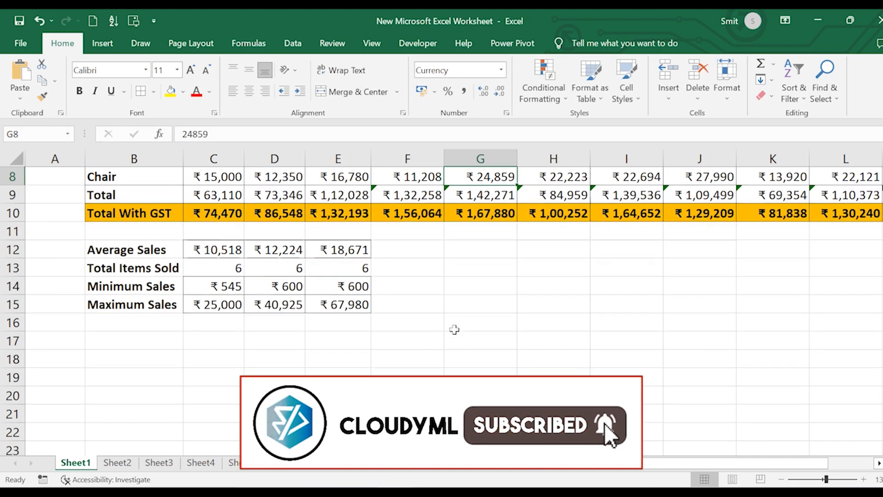
{"action": "left_click", "coordinate": [132, 282]}
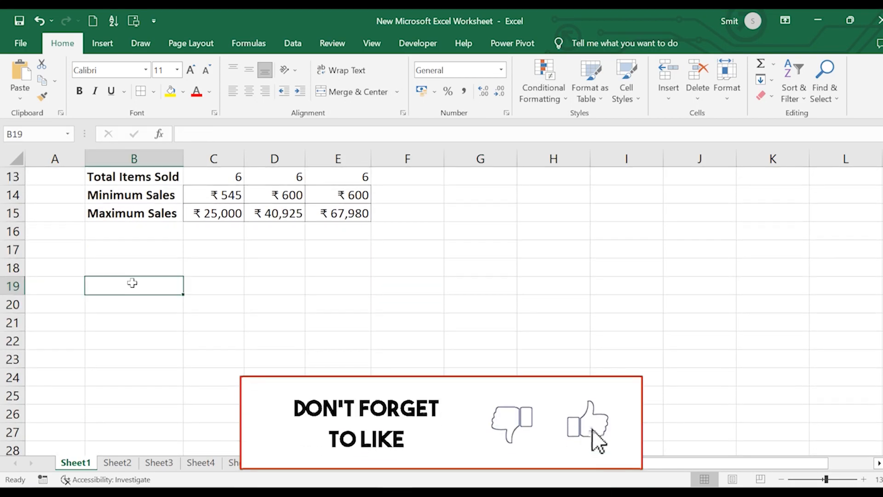
{"action": "type", "text": "100"}
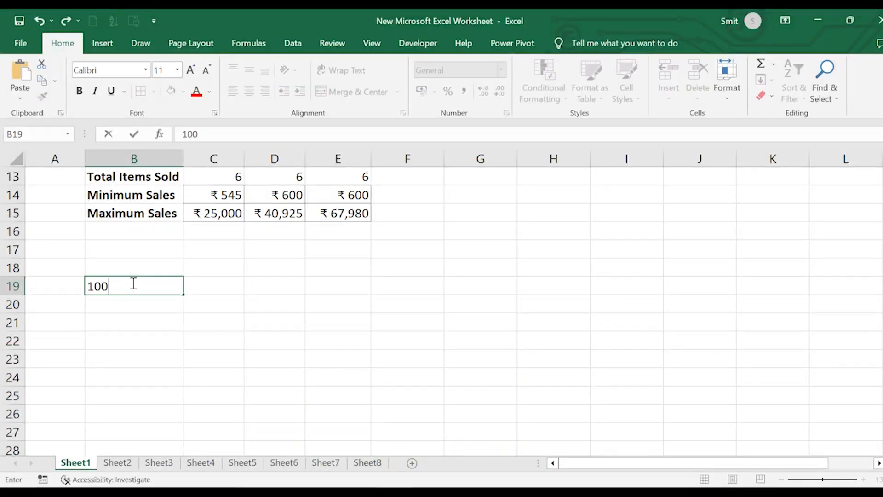
{"action": "key", "text": "Return"}
{"action": "type", "text": "100"}
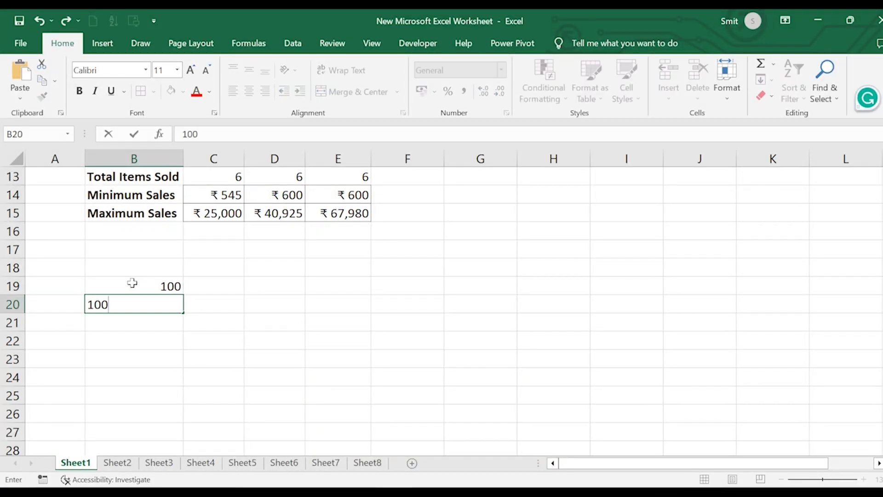
{"action": "key", "text": "Return"}
{"action": "type", "text": "200"}
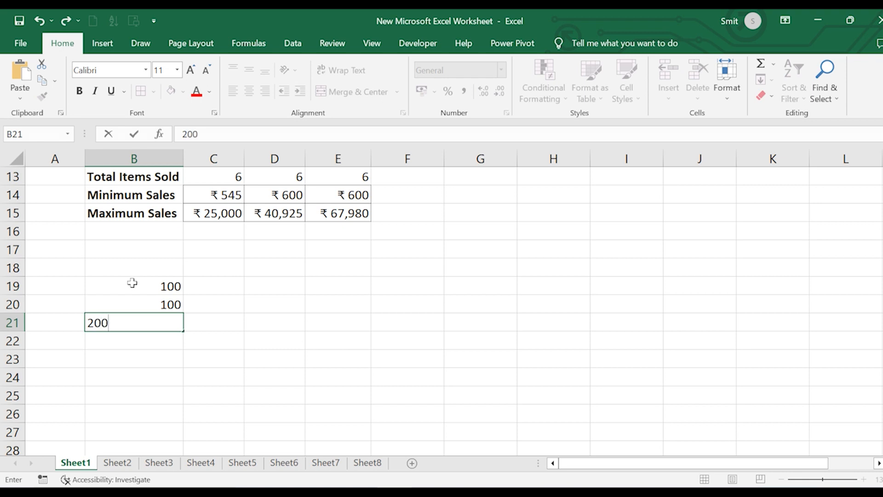
{"action": "key", "text": "Return"}
{"action": "type", "text": "300"}
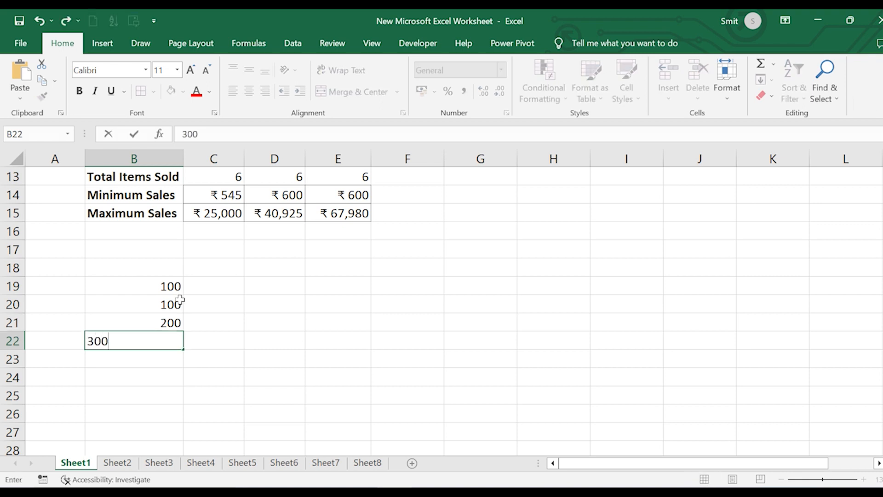
{"action": "left_click", "coordinate": [277, 305]}
Step: Apply a Duplicate Values highlight rule to the sample values in B19:B22 with Light Red Fill with Dark Red Text
{"action": "left_click", "coordinate": [158, 289]}
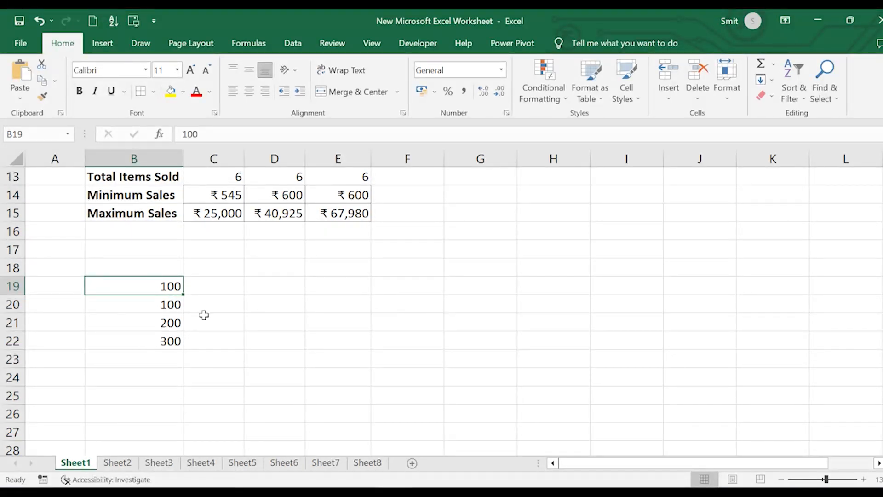
{"action": "left_click", "coordinate": [231, 316]}
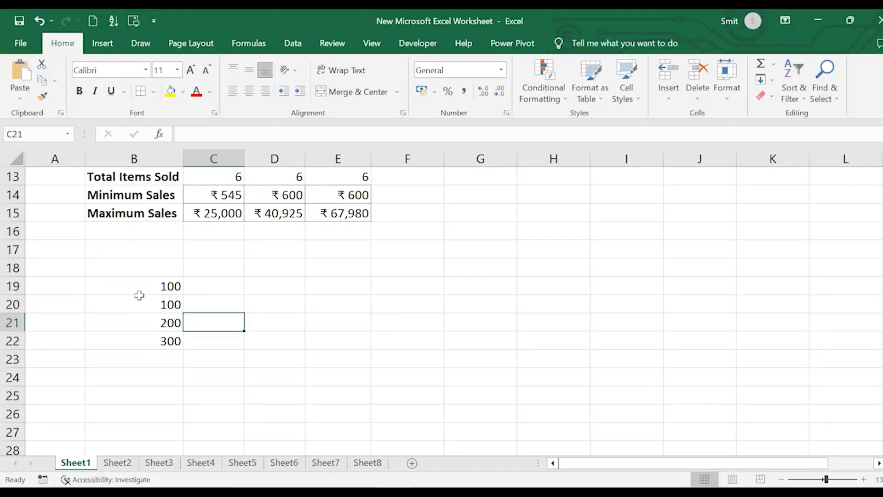
{"action": "left_click_drag", "start_coordinate": [148, 290], "coordinate": [169, 346]}
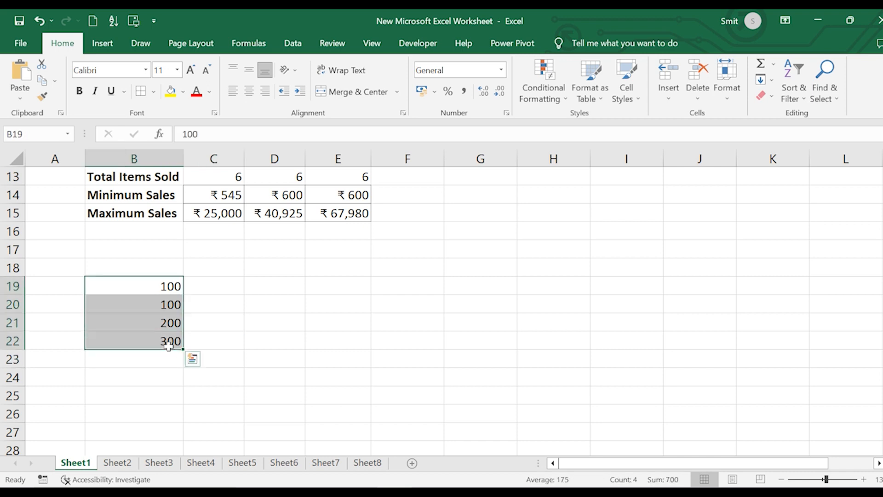
{"action": "left_click", "coordinate": [555, 100]}
{"action": "mouse_move", "coordinate": [588, 127]}
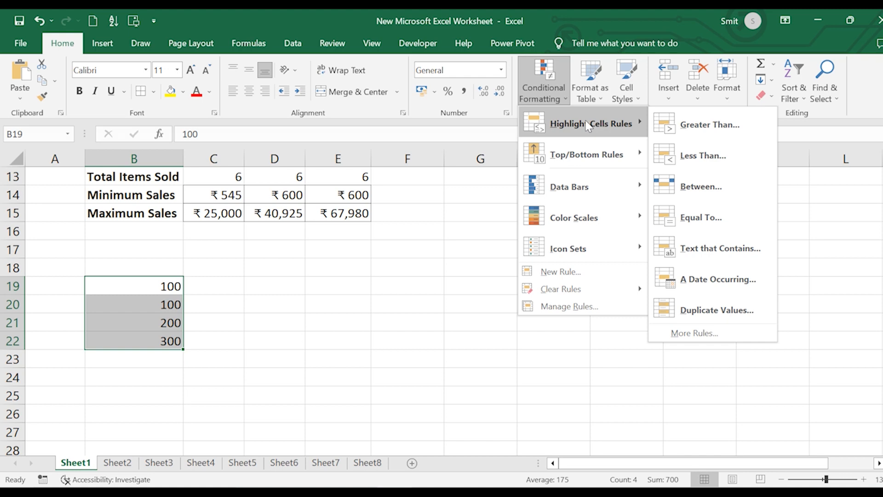
{"action": "left_click", "coordinate": [752, 308]}
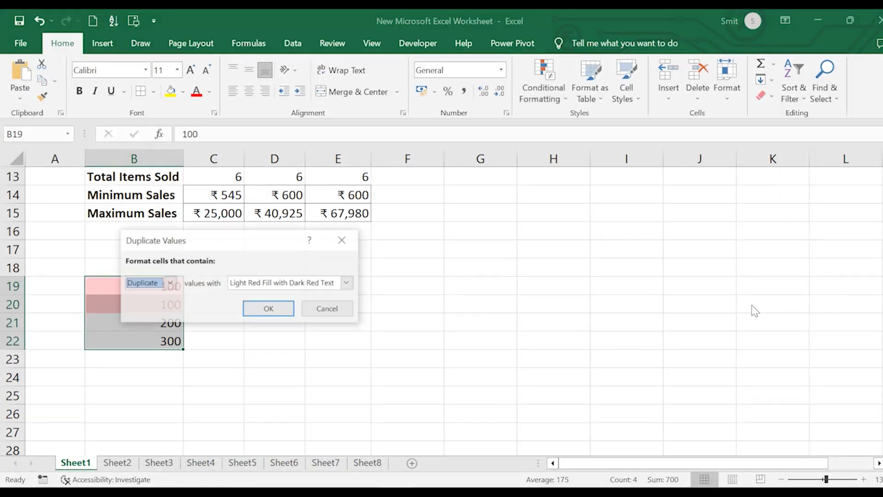
{"action": "left_click", "coordinate": [269, 309]}
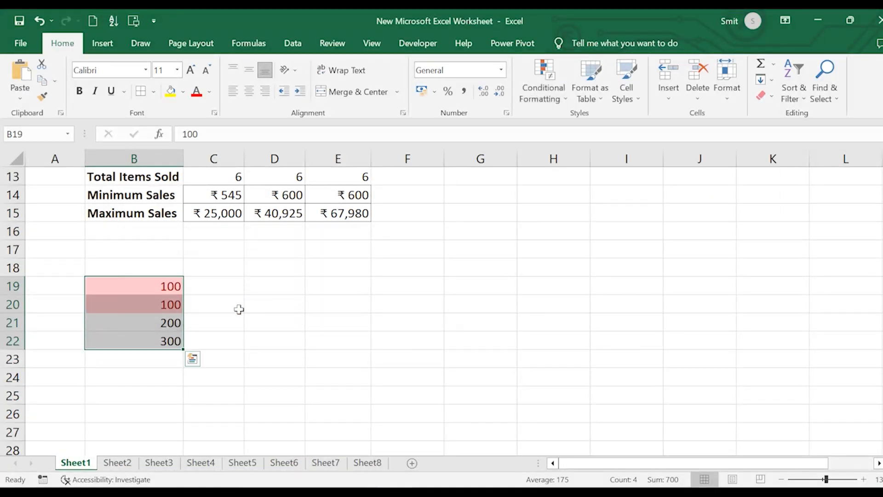
Step: Remove the duplicate values from B19:B22, treating column B as having no header
{"action": "left_click", "coordinate": [537, 99]}
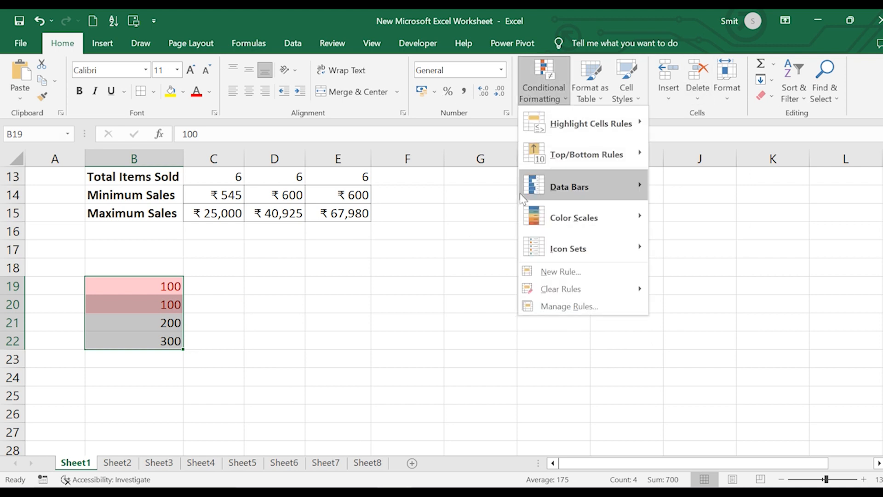
{"action": "left_click", "coordinate": [459, 216]}
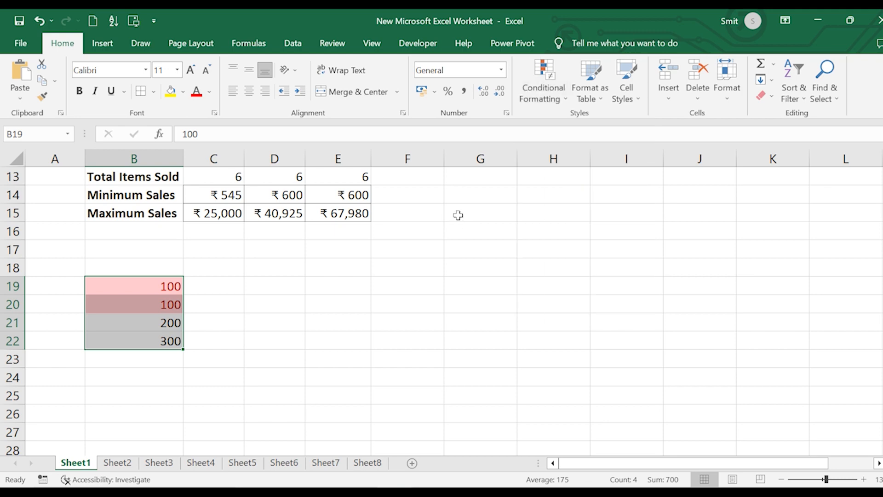
{"action": "left_click", "coordinate": [292, 45]}
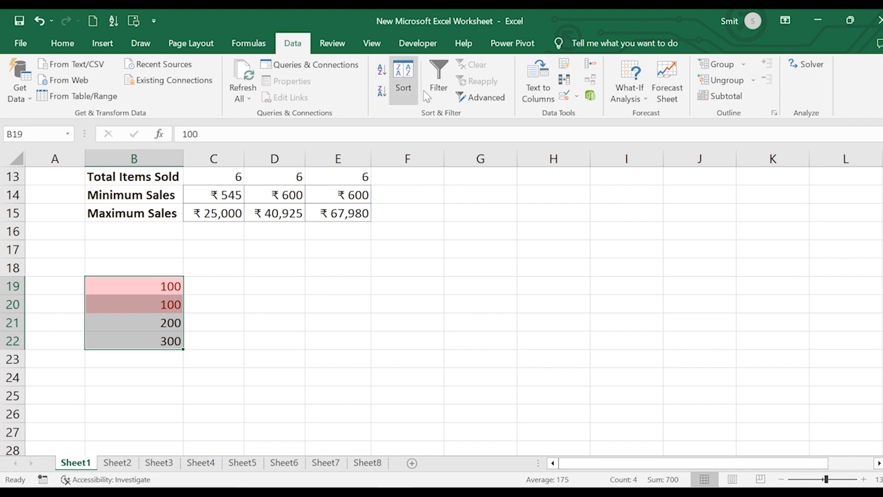
{"action": "left_click", "coordinate": [566, 79]}
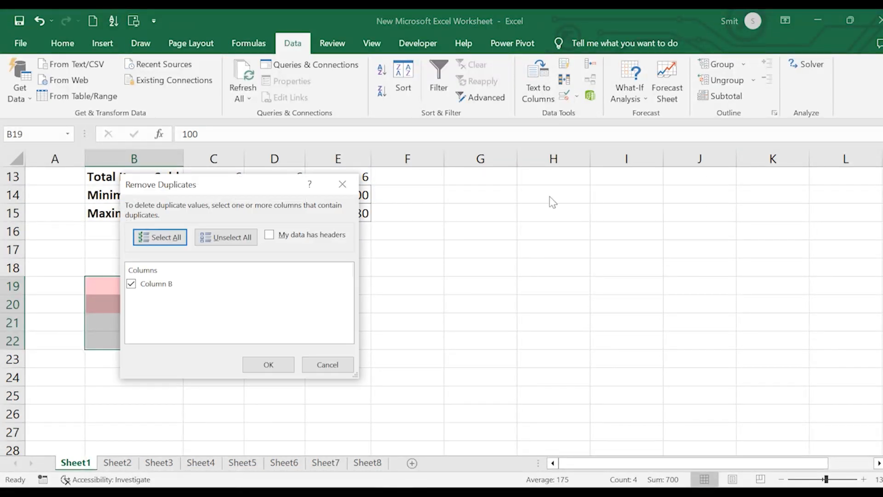
{"action": "left_click", "coordinate": [269, 365]}
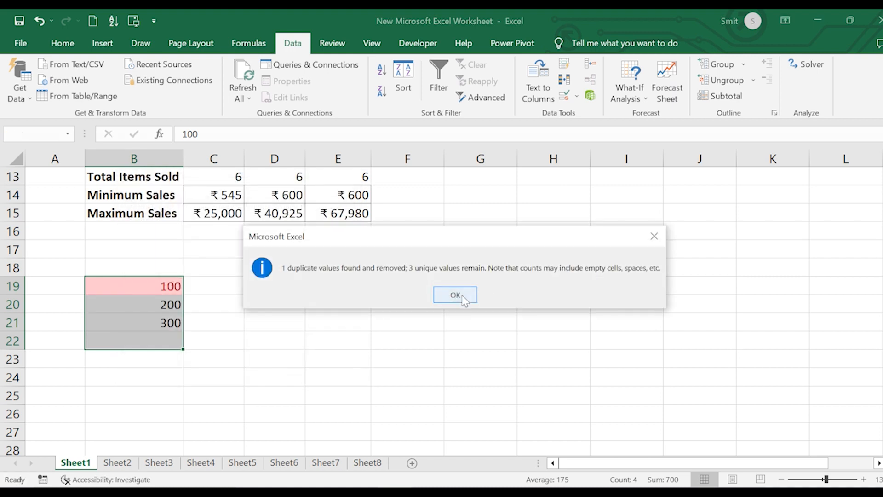
{"action": "left_click", "coordinate": [461, 294]}
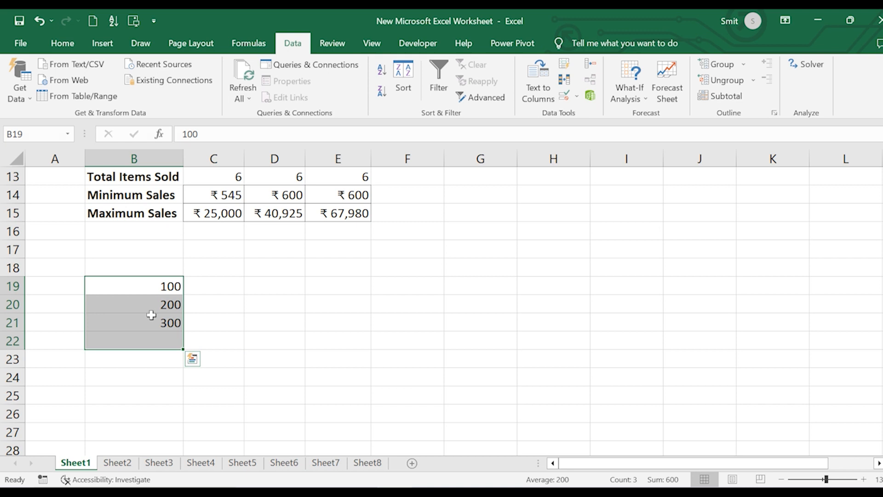
{"action": "left_click", "coordinate": [334, 392]}
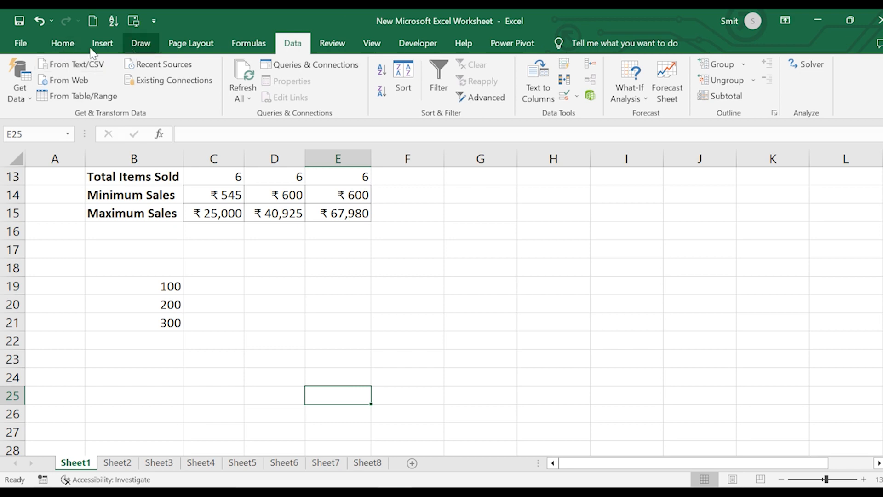
Step: Apply a Top 10% rule to the Jan-2022 figures in C3:C9 with Light Red Fill with Dark Red Text
{"action": "left_click", "coordinate": [46, 48]}
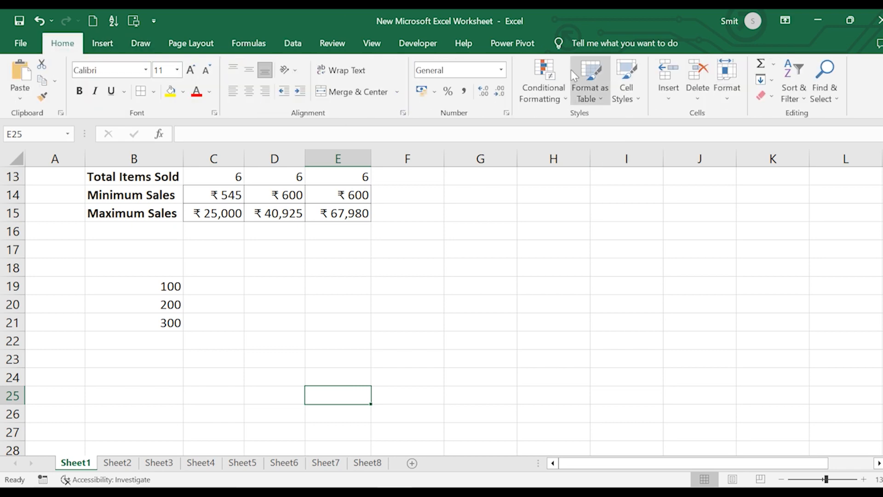
{"action": "scroll", "coordinate": [541, 240], "scroll_direction": "up", "scroll_amount": 2}
{"action": "scroll", "coordinate": [541, 239], "scroll_direction": "up", "scroll_amount": 3}
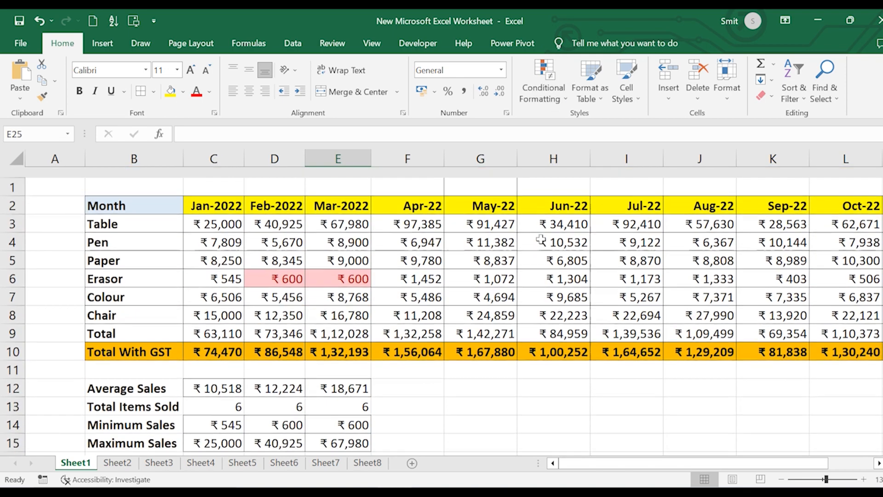
{"action": "left_click", "coordinate": [428, 271]}
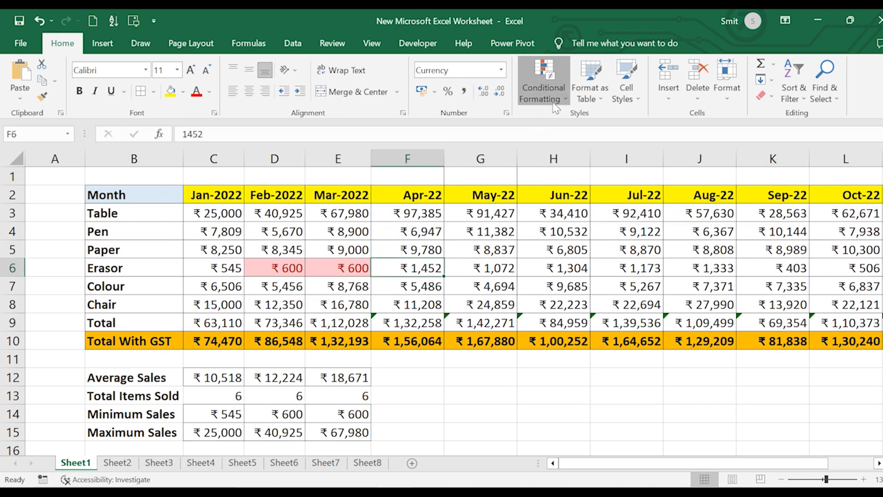
{"action": "left_click", "coordinate": [543, 90]}
{"action": "left_click", "coordinate": [410, 214]}
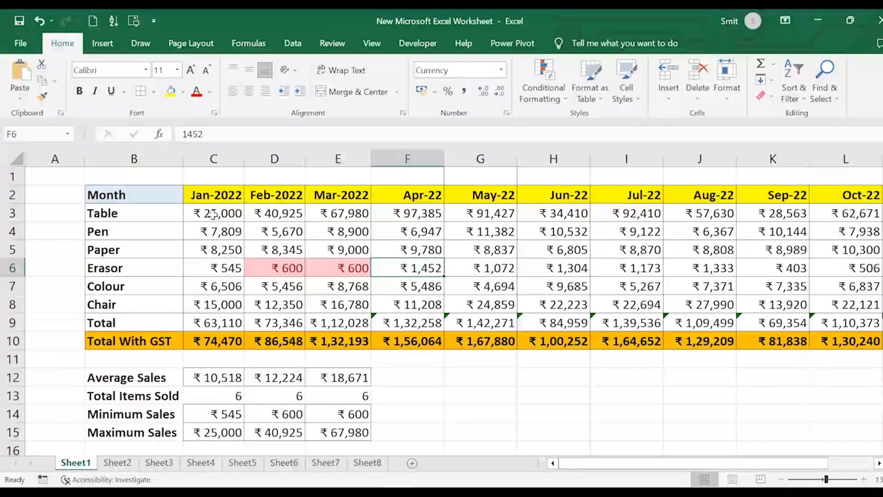
{"action": "left_click_drag", "start_coordinate": [224, 216], "coordinate": [235, 317]}
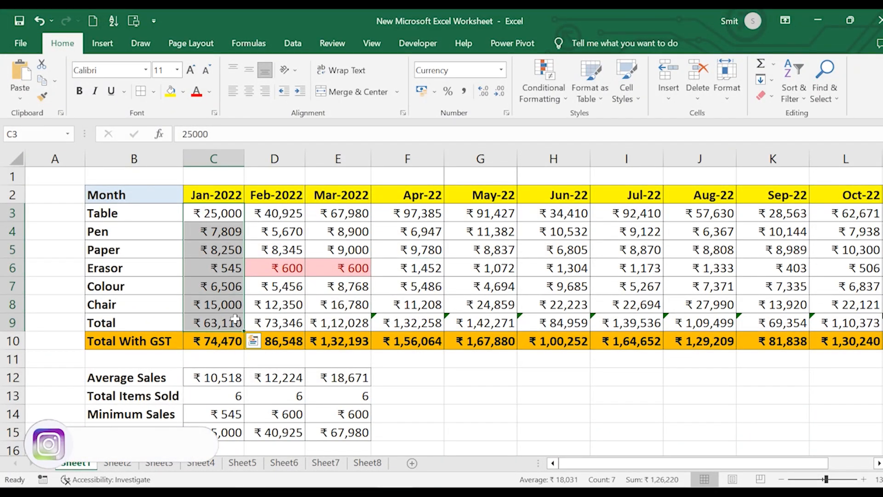
{"action": "left_click", "coordinate": [557, 104]}
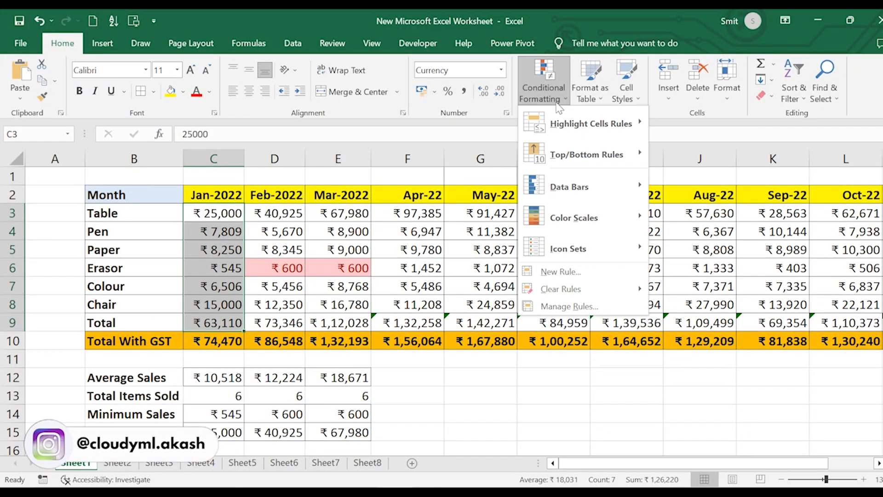
{"action": "mouse_move", "coordinate": [594, 156]}
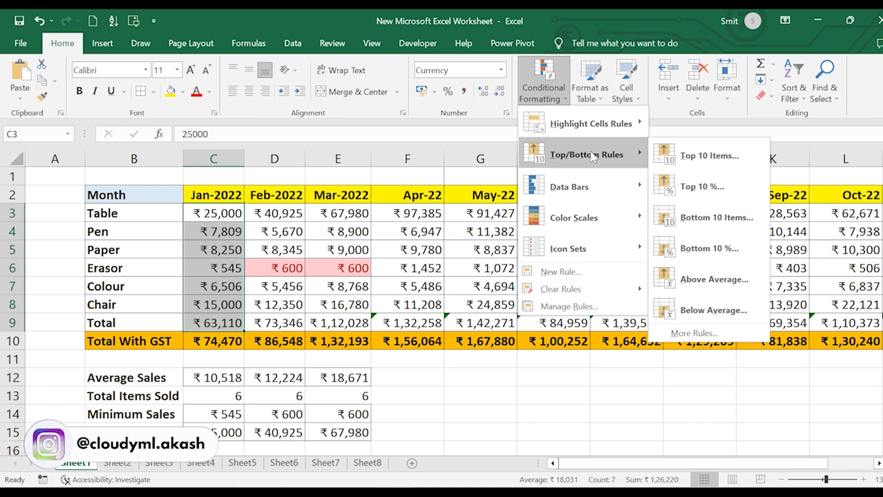
{"action": "left_click", "coordinate": [726, 183]}
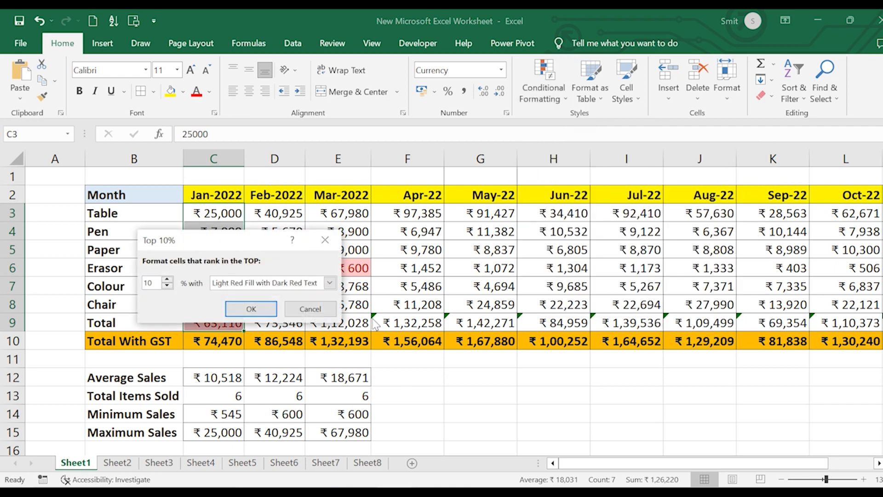
{"action": "left_click", "coordinate": [251, 309]}
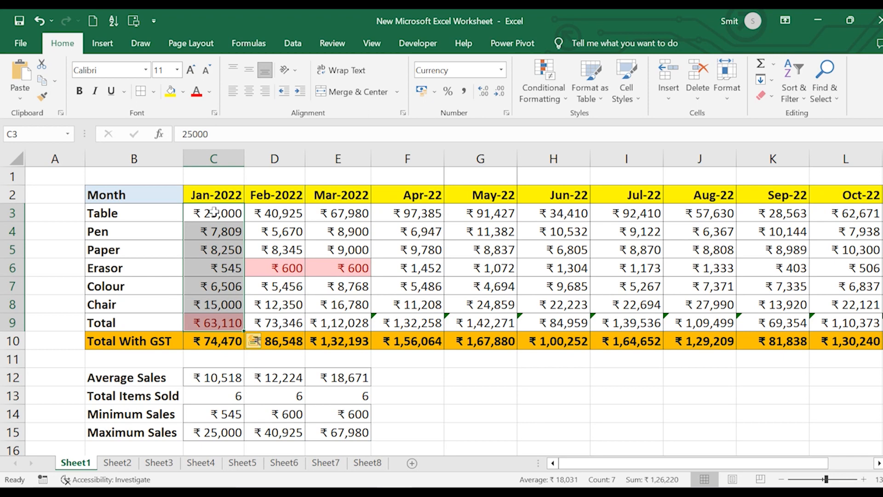
Step: Select the January to March figures in C3:E9 and clear the conditional formatting rules from the entire sheet
{"action": "left_click_drag", "start_coordinate": [214, 213], "coordinate": [322, 322]}
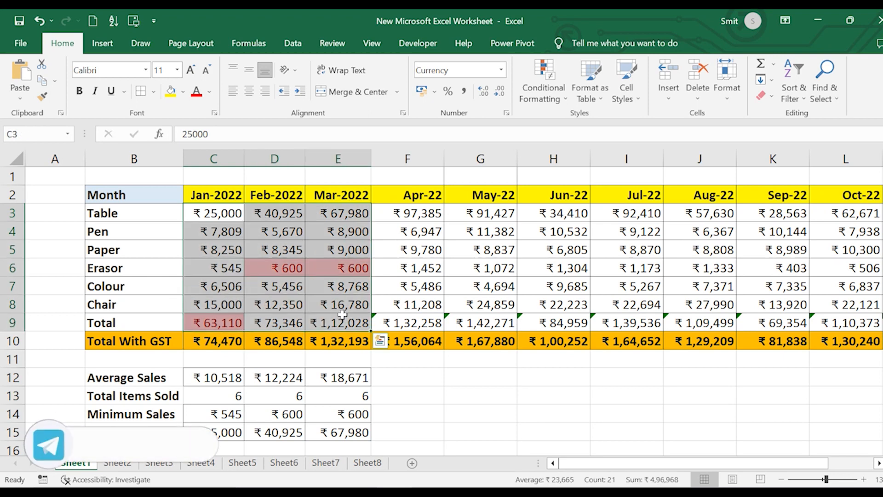
{"action": "left_click", "coordinate": [554, 102]}
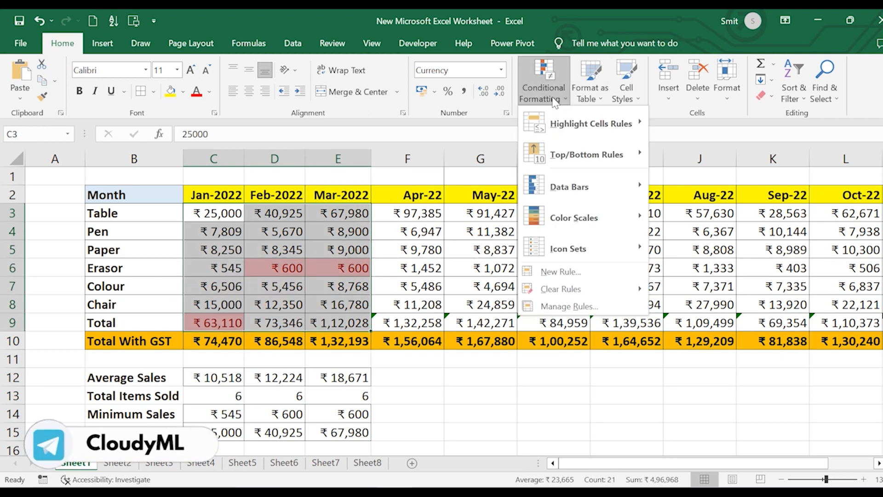
{"action": "mouse_move", "coordinate": [579, 126]}
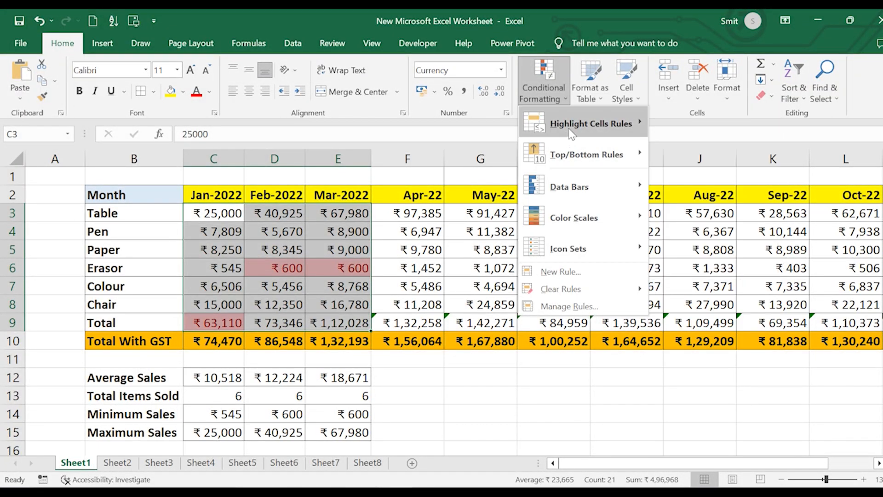
{"action": "mouse_move", "coordinate": [570, 290]}
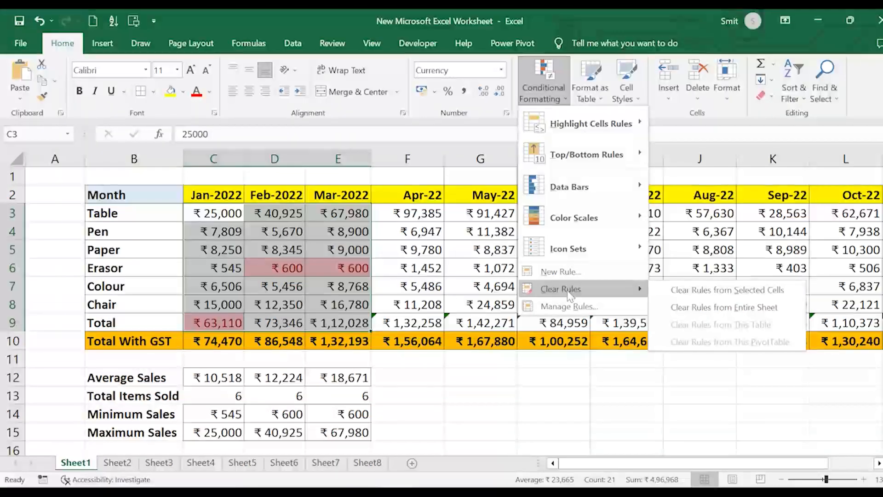
{"action": "left_click", "coordinate": [693, 309]}
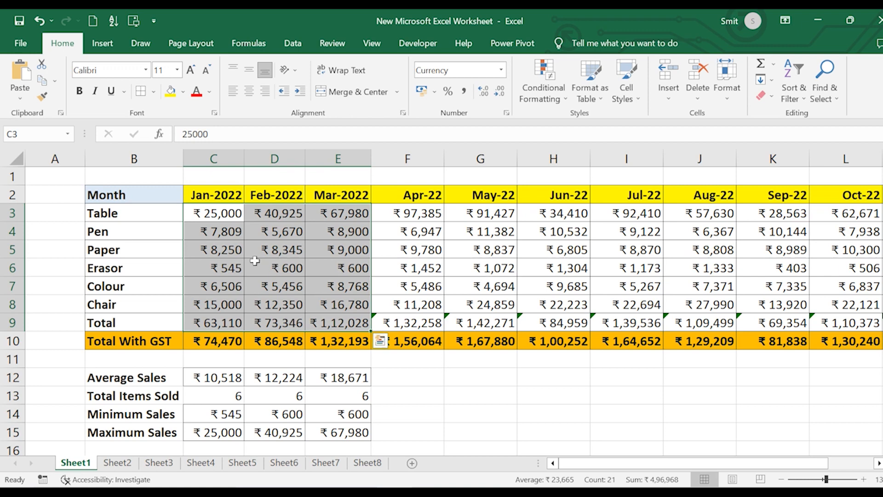
Step: Try blue solid-fill data bars on C3:E9, and clear the rules from the entire sheet
{"action": "left_click", "coordinate": [544, 85]}
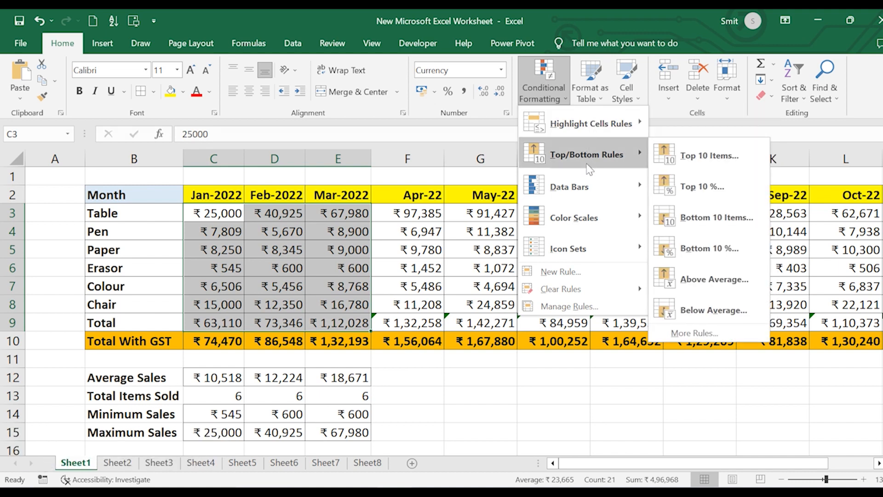
{"action": "mouse_move", "coordinate": [587, 185]}
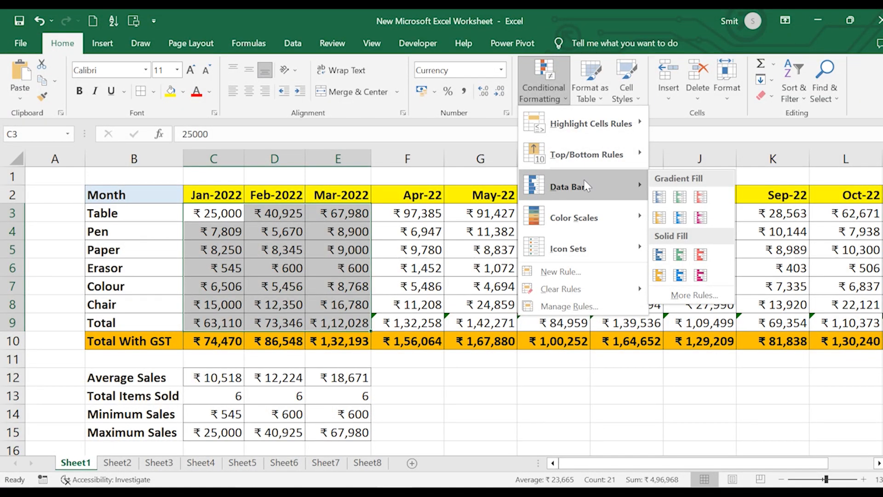
{"action": "left_click", "coordinate": [659, 255]}
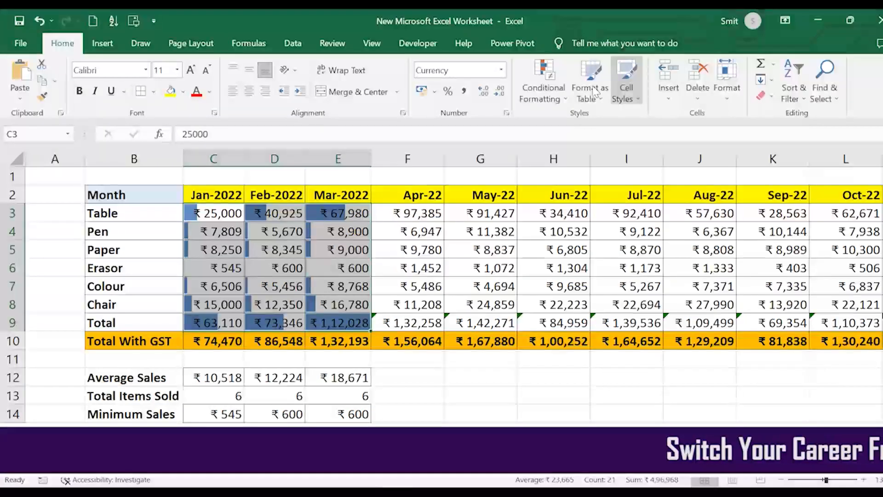
{"action": "left_click", "coordinate": [544, 85]}
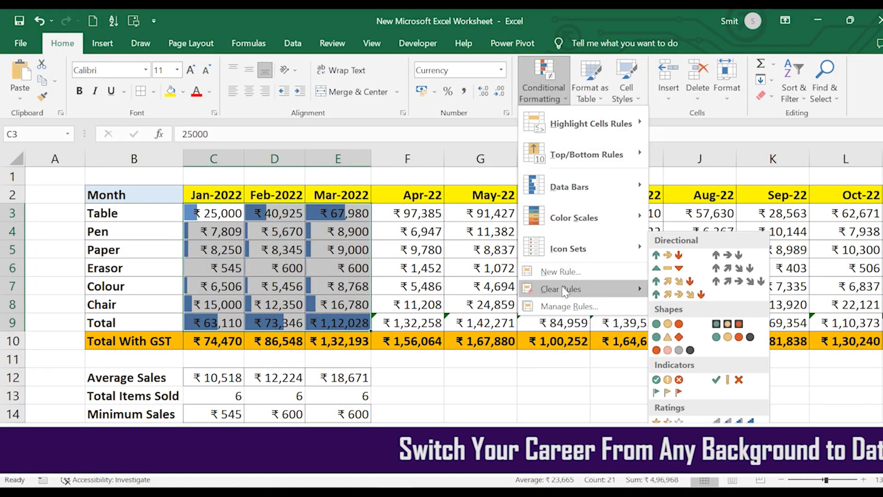
{"action": "mouse_move", "coordinate": [565, 291]}
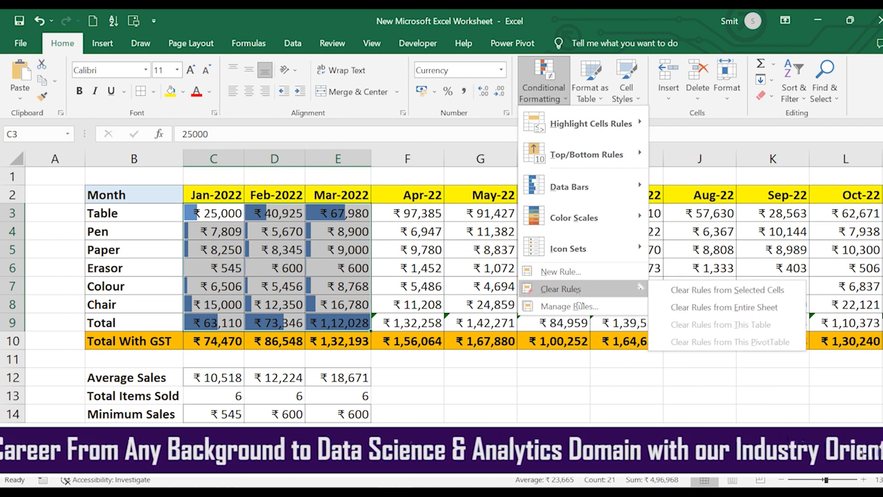
{"action": "left_click", "coordinate": [713, 307]}
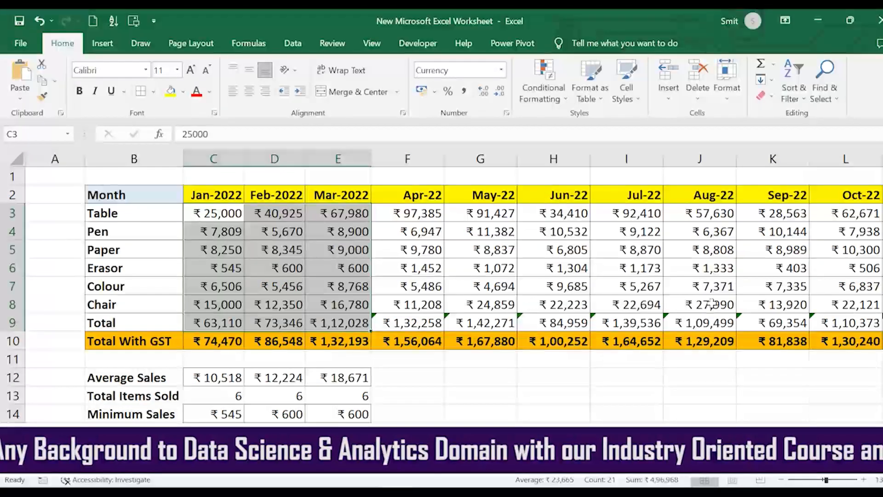
Step: Apply the coloured three-arrow icon set to C3:E9 and autofit the widths of columns C and D
{"action": "left_click", "coordinate": [556, 92]}
{"action": "mouse_move", "coordinate": [589, 225]}
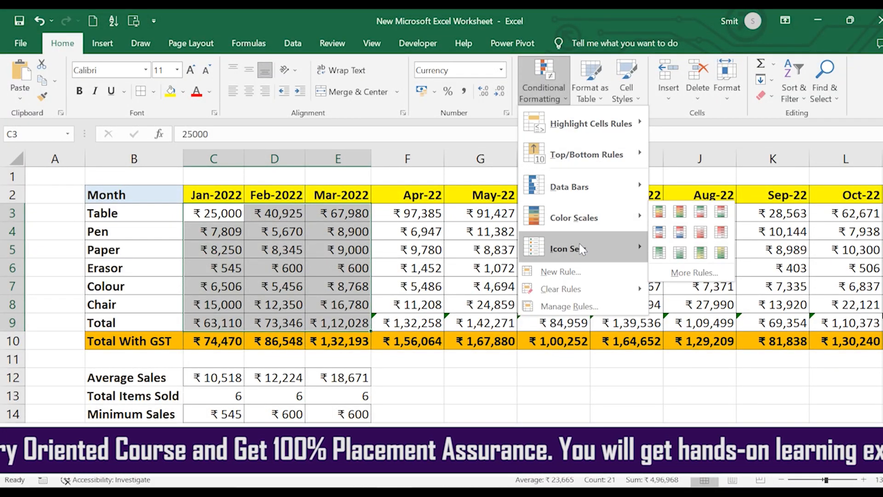
{"action": "mouse_move", "coordinate": [581, 249]}
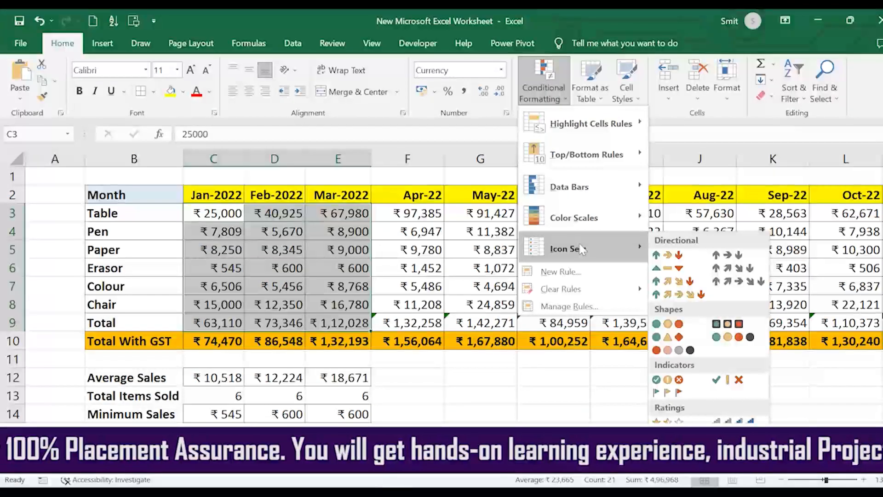
{"action": "left_click", "coordinate": [667, 256]}
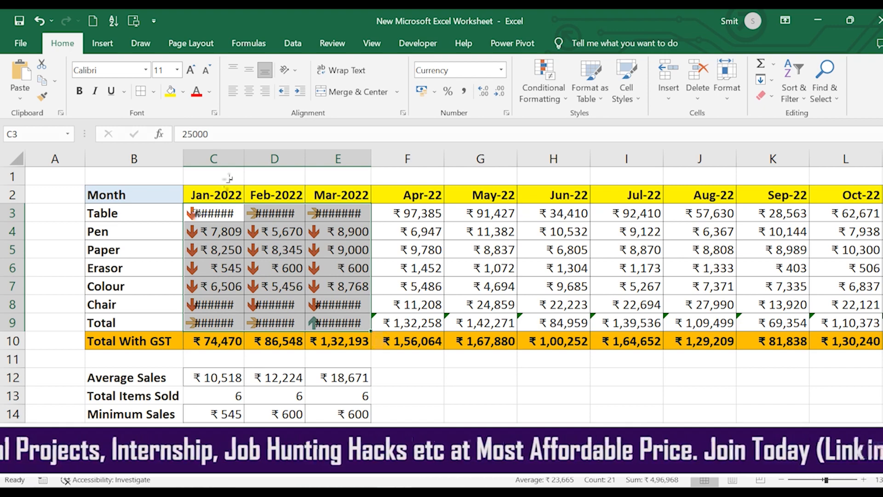
{"action": "double_click", "coordinate": [244, 165]}
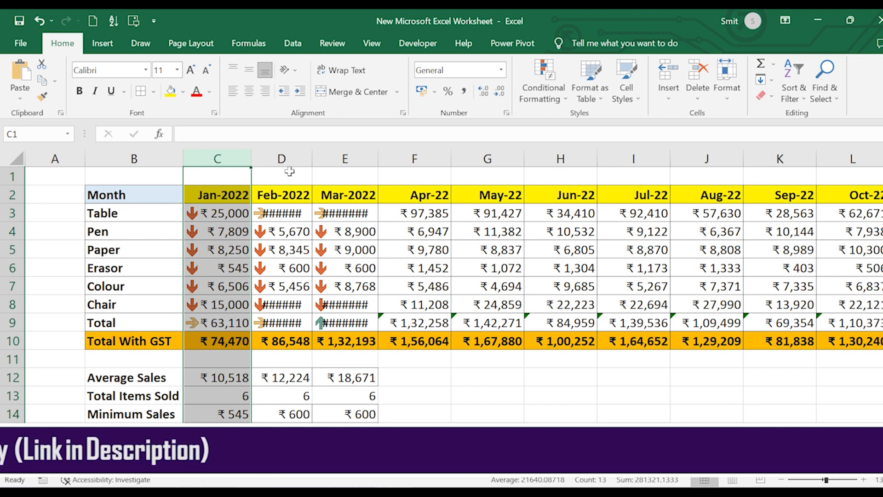
{"action": "double_click", "coordinate": [309, 160]}
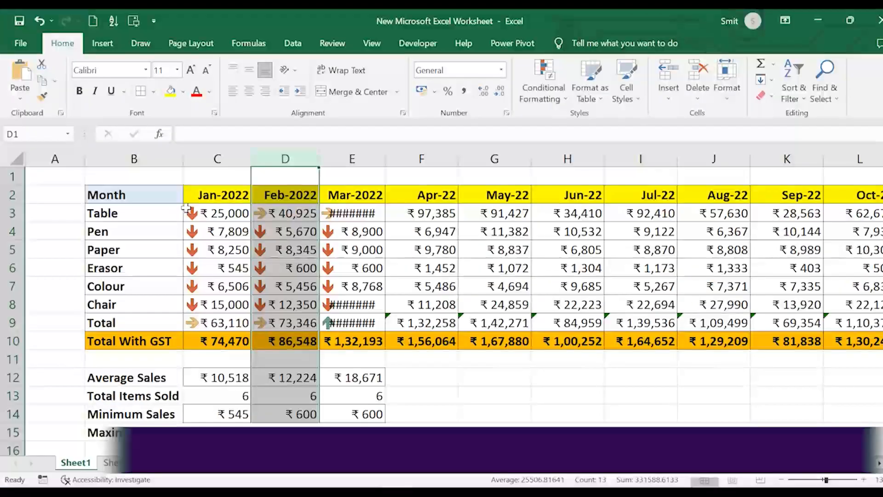
Step: Select C3:E9 again and clear the icon set rule from the entire sheet
{"action": "left_click_drag", "start_coordinate": [202, 212], "coordinate": [339, 317]}
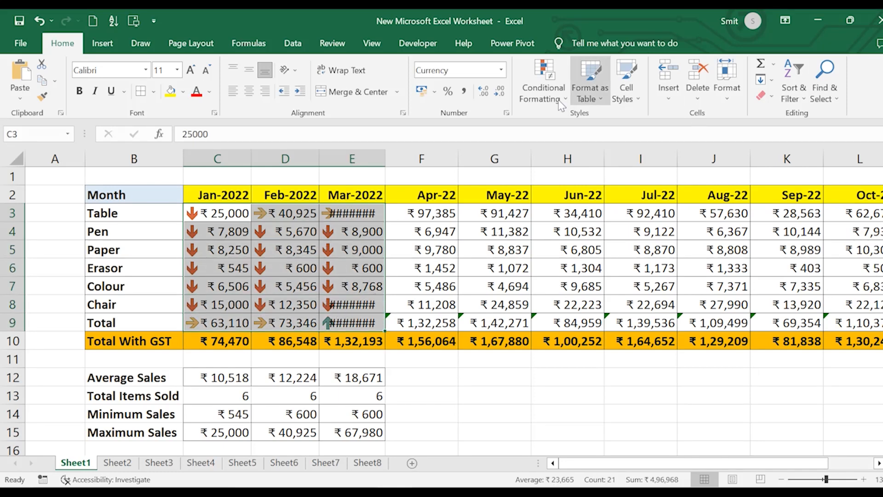
{"action": "left_click", "coordinate": [544, 83]}
{"action": "mouse_move", "coordinate": [575, 289]}
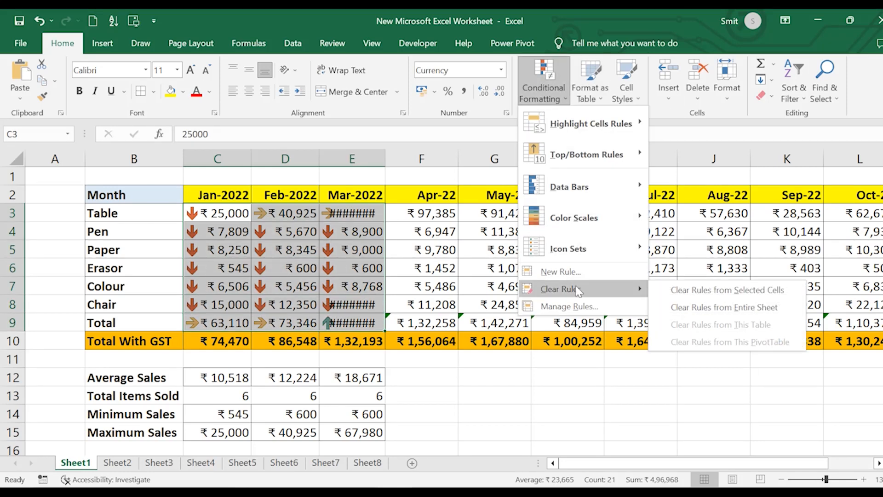
{"action": "left_click", "coordinate": [693, 306]}
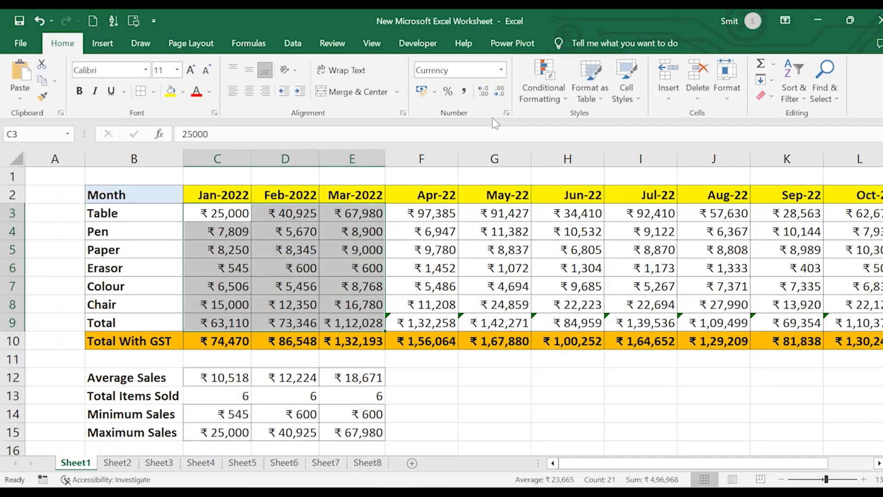
Step: Preview the icon sets on C3:E9 and examine the custom icon set rule settings without applying any
{"action": "left_click", "coordinate": [539, 97]}
{"action": "mouse_move", "coordinate": [599, 242]}
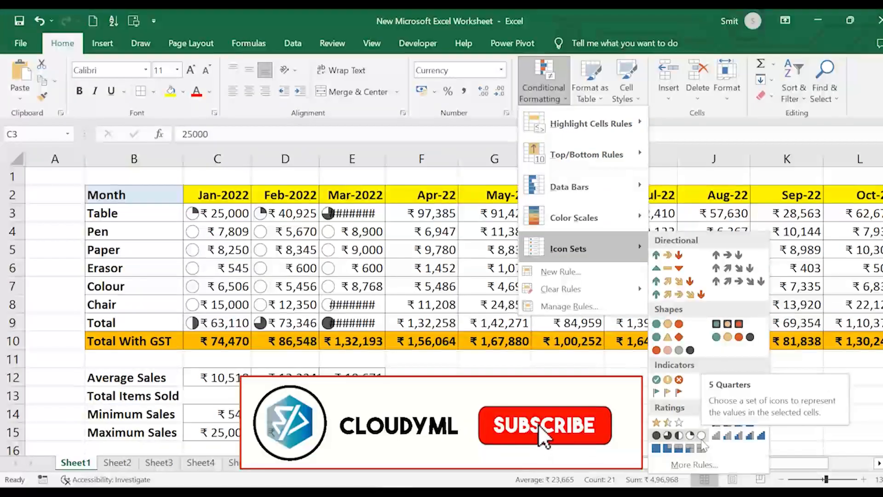
{"action": "left_click", "coordinate": [698, 464]}
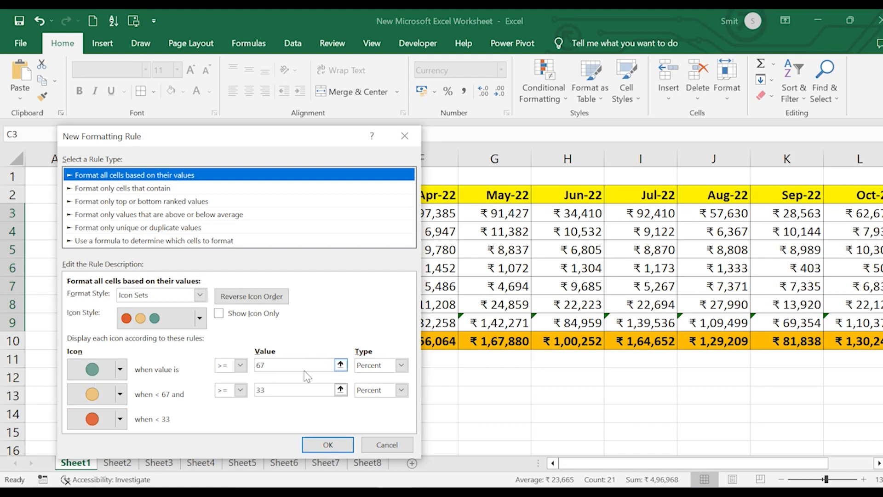
{"action": "left_click", "coordinate": [405, 136]}
{"action": "left_click", "coordinate": [479, 322]}
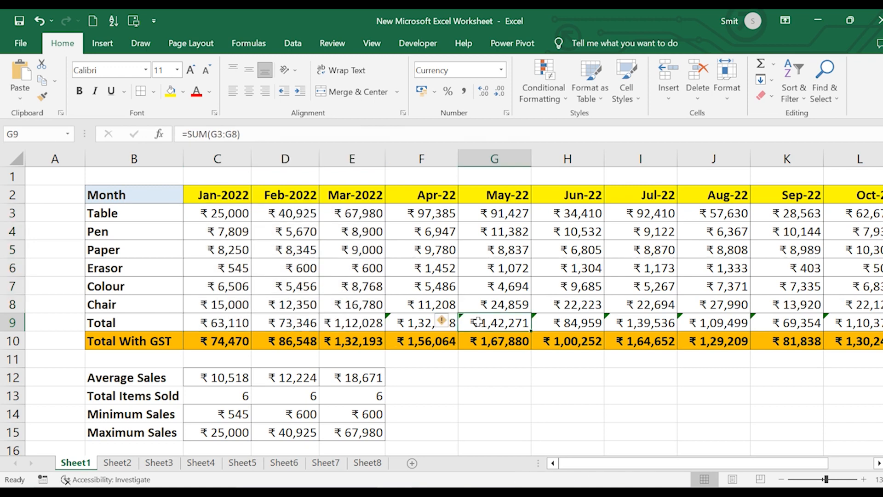
Step: Delete the sample values in B19:B21 below the sales summary
{"action": "scroll", "coordinate": [477, 321], "scroll_direction": "down", "scroll_amount": 5}
{"action": "left_click", "coordinate": [187, 278]}
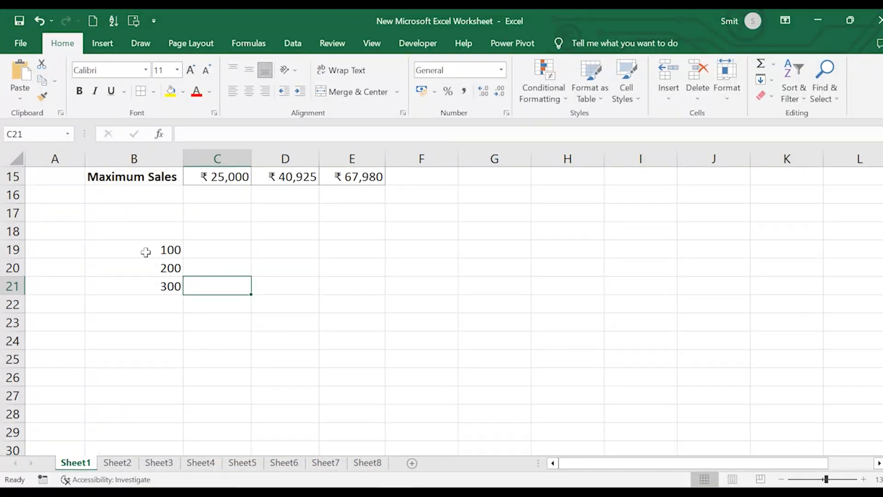
{"action": "left_click", "coordinate": [140, 267]}
{"action": "left_click_drag", "start_coordinate": [134, 250], "coordinate": [135, 299]}
{"action": "left_click", "coordinate": [164, 300]}
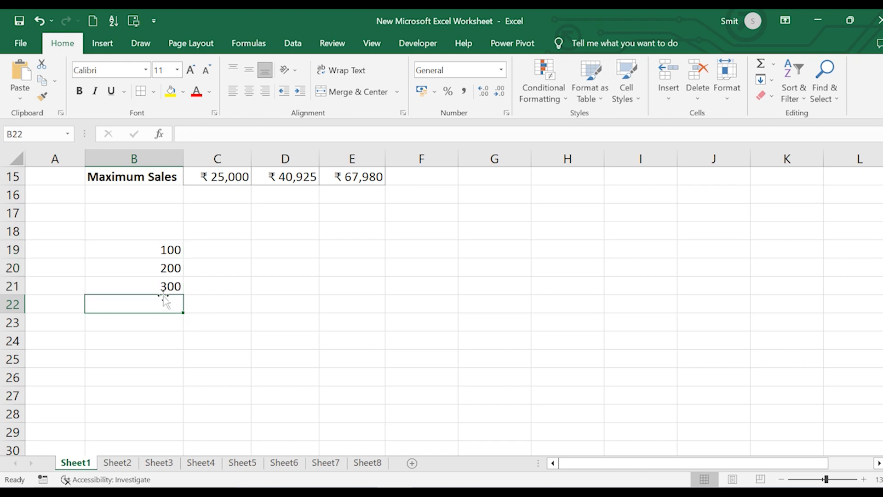
{"action": "left_click", "coordinate": [158, 244]}
{"action": "key", "text": "BackSpace"}
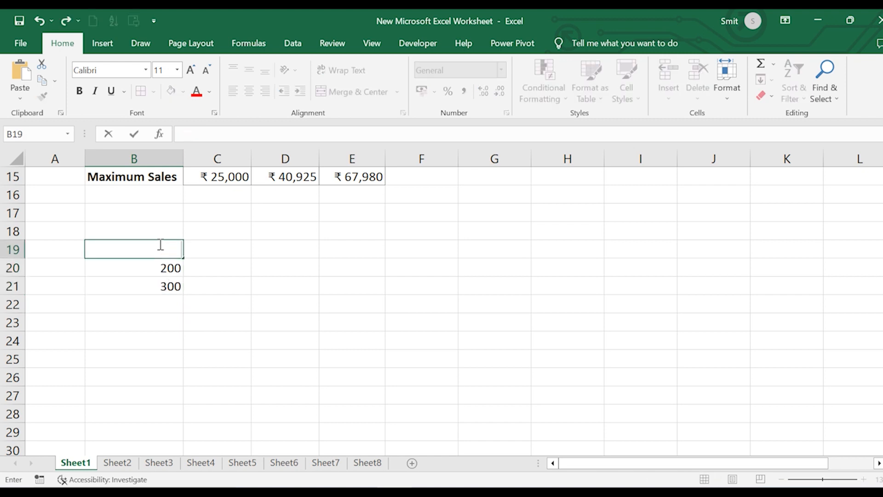
{"action": "left_click", "coordinate": [157, 266]}
{"action": "key", "text": "BackSpace"}
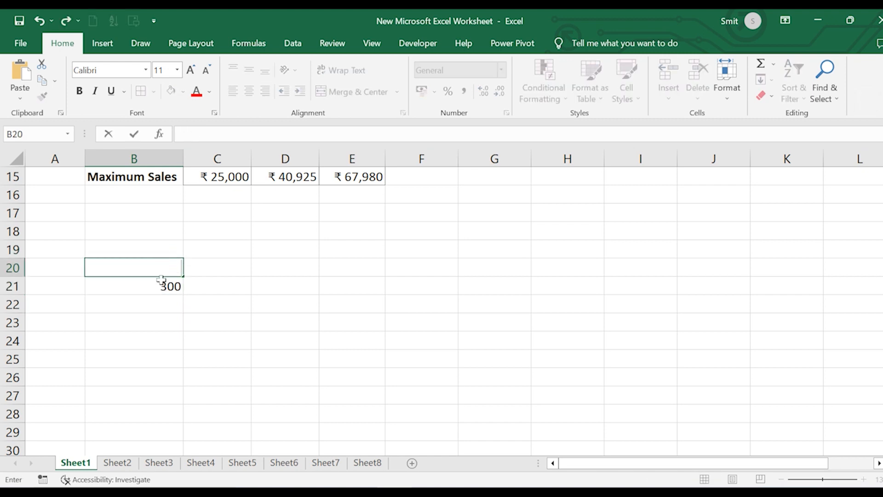
{"action": "left_click", "coordinate": [161, 286]}
{"action": "key", "text": "BackSpace"}
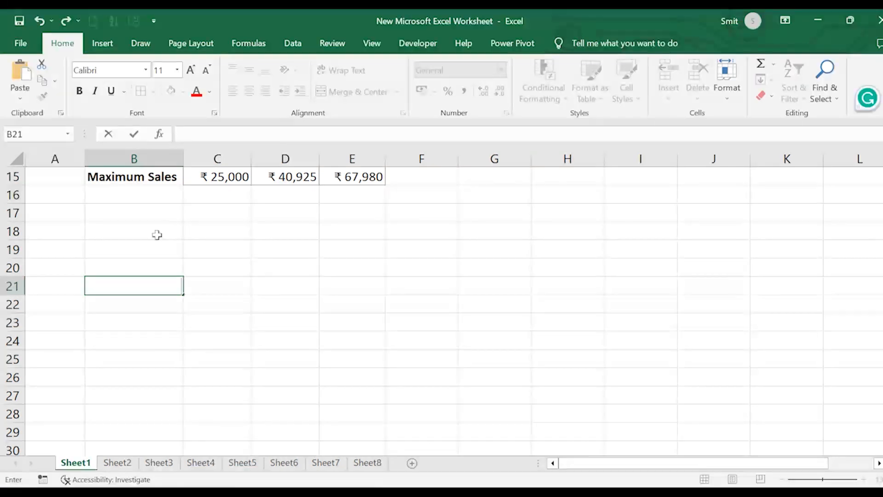
Step: Enter the sample values 250, 400, 498, 100 and 430 in cells B19 to B23
{"action": "left_click", "coordinate": [159, 249]}
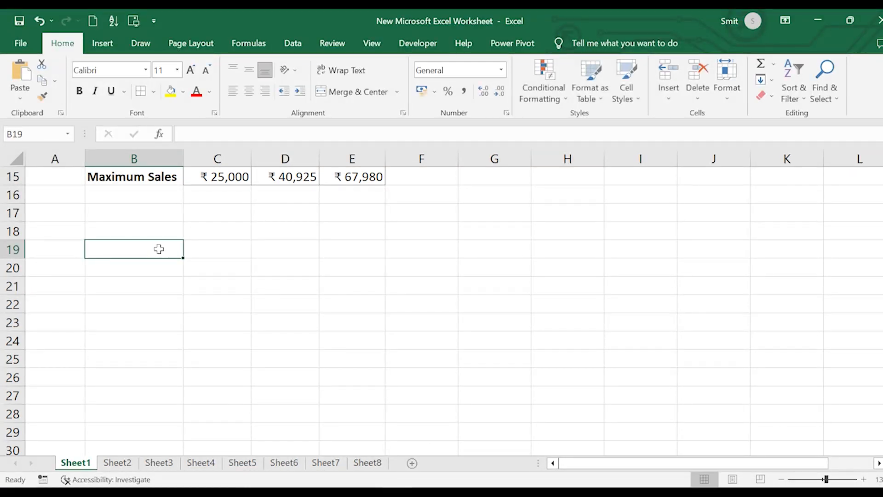
{"action": "type", "text": "250"}
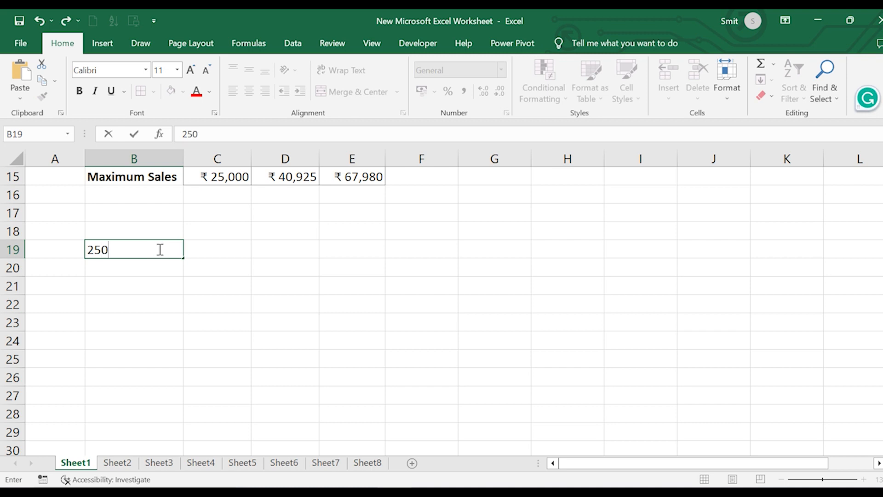
{"action": "key", "text": "Return"}
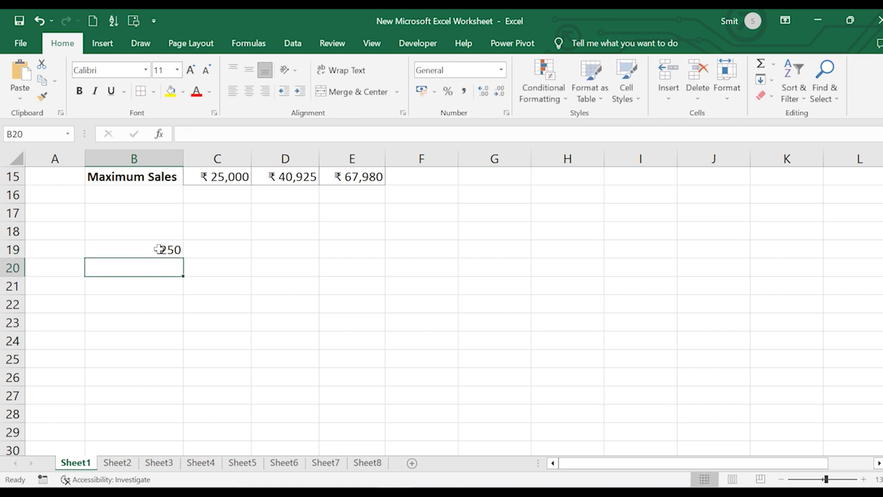
{"action": "type", "text": "400"}
{"action": "key", "text": "Return"}
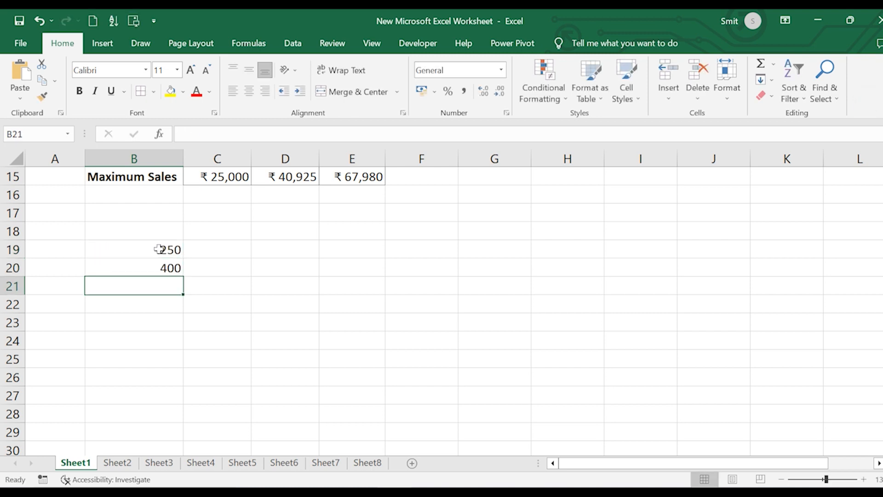
{"action": "type", "text": "498"}
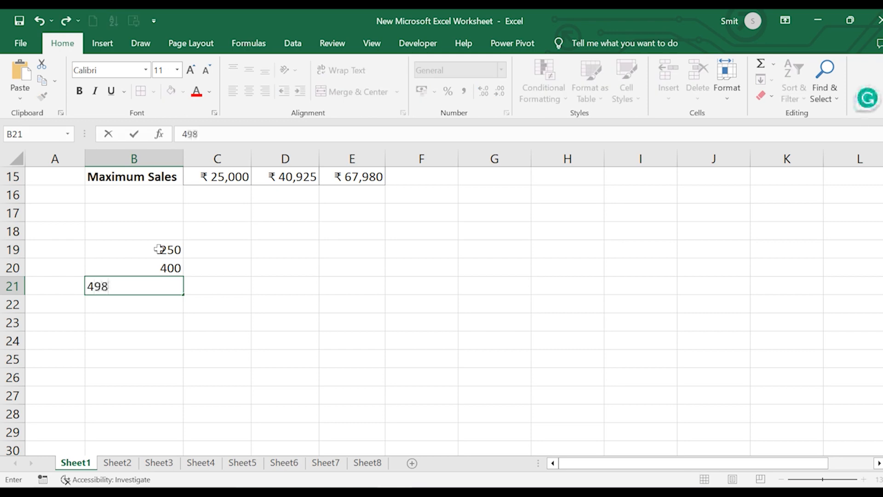
{"action": "key", "text": "Return"}
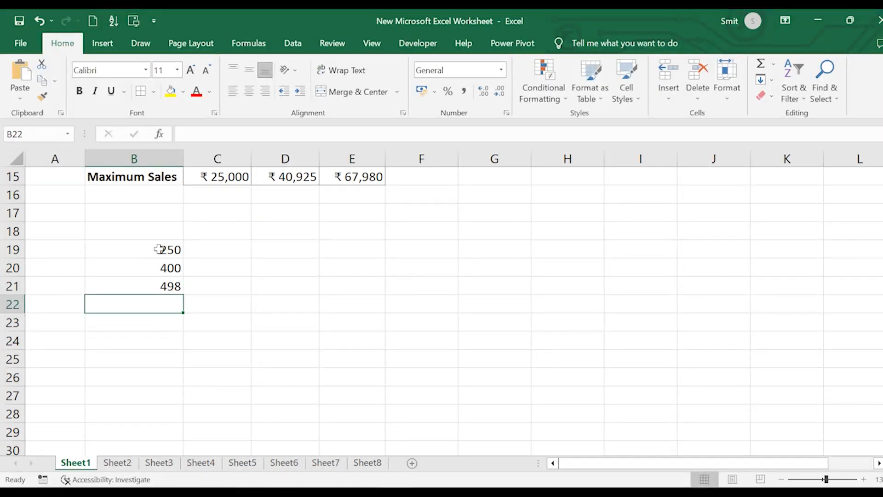
{"action": "type", "text": "100"}
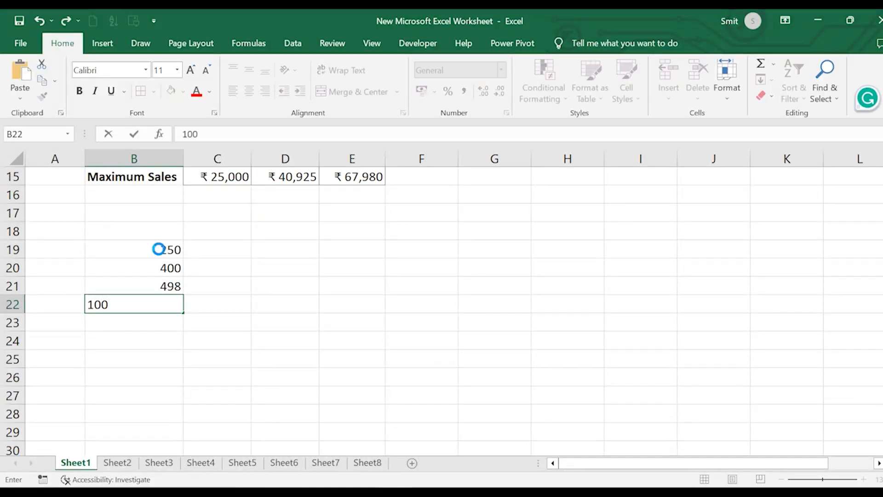
{"action": "key", "text": "Return"}
{"action": "type", "text": "4"}
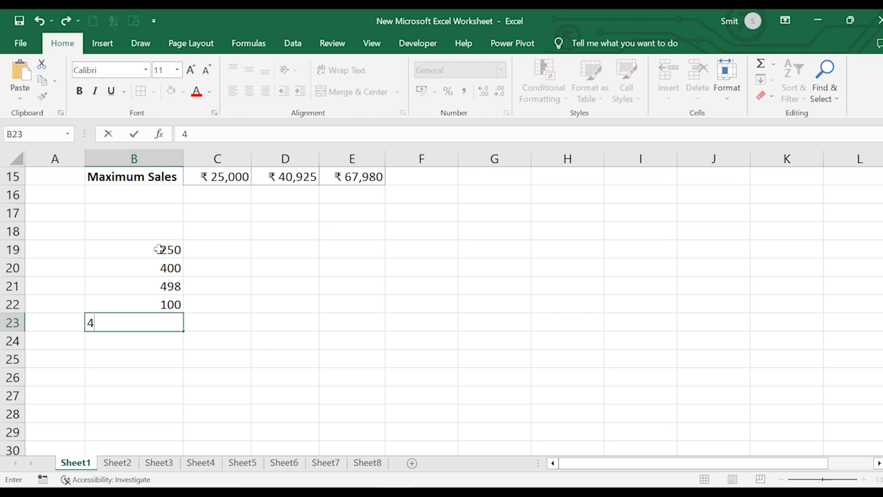
{"action": "type", "text": "30"}
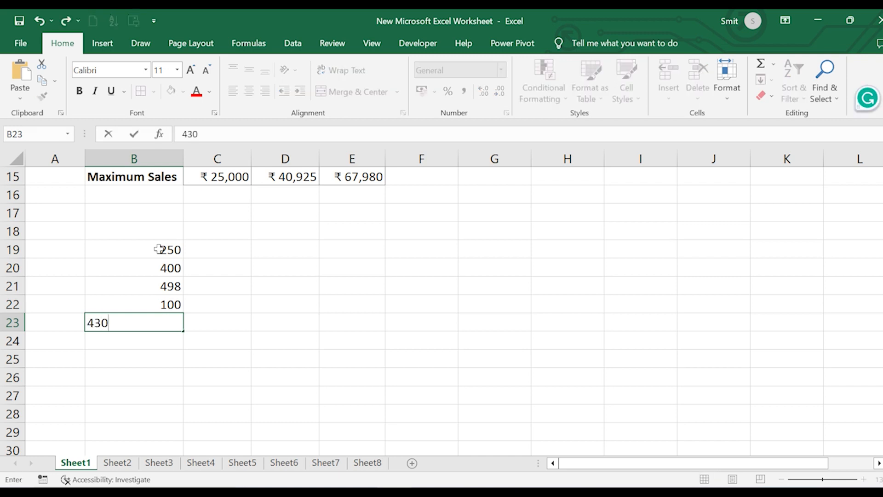
{"action": "left_click", "coordinate": [286, 289]}
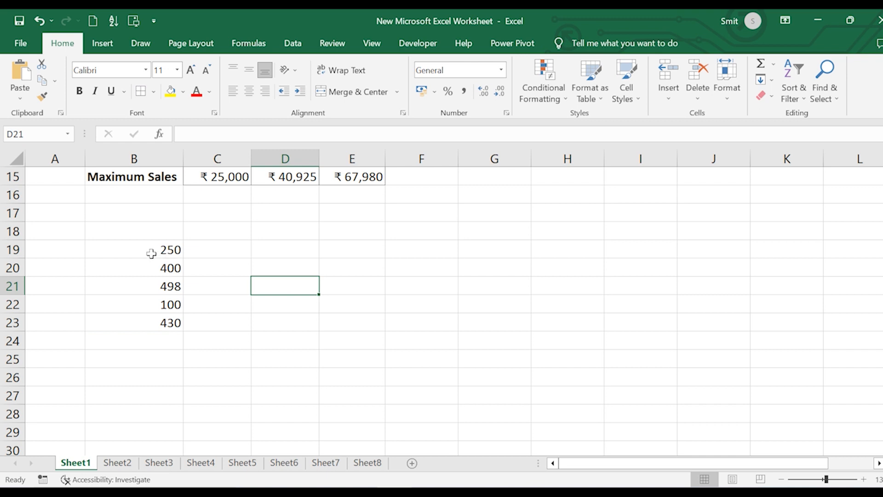
Step: Apply a custom three-circle icon set rule to B19:B23, with green from 75 percent and yellow from 50 percent
{"action": "left_click_drag", "start_coordinate": [152, 253], "coordinate": [164, 327]}
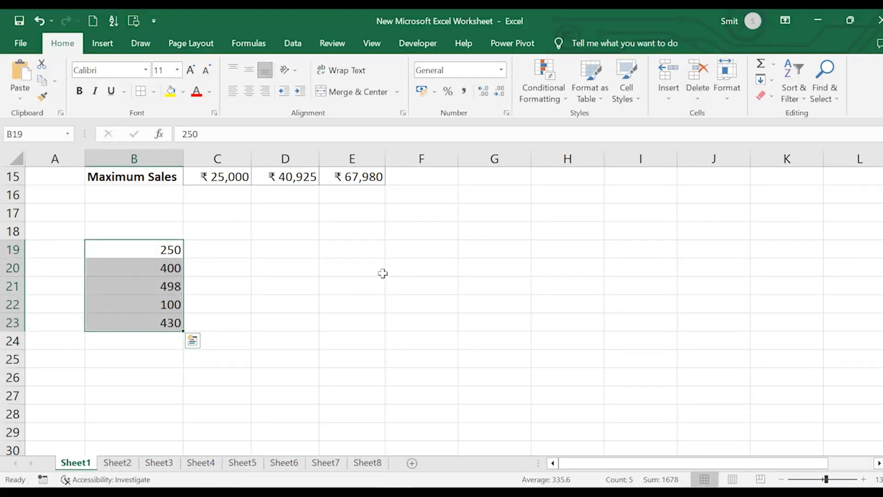
{"action": "left_click", "coordinate": [554, 99]}
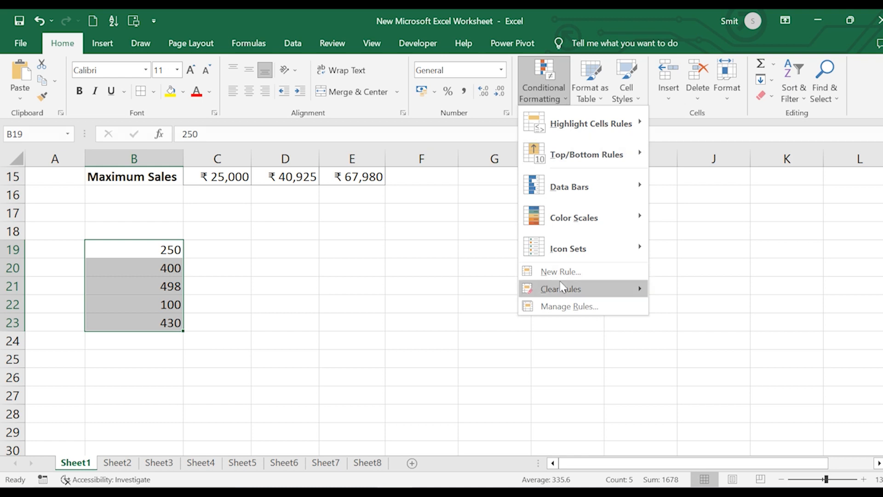
{"action": "mouse_move", "coordinate": [568, 294]}
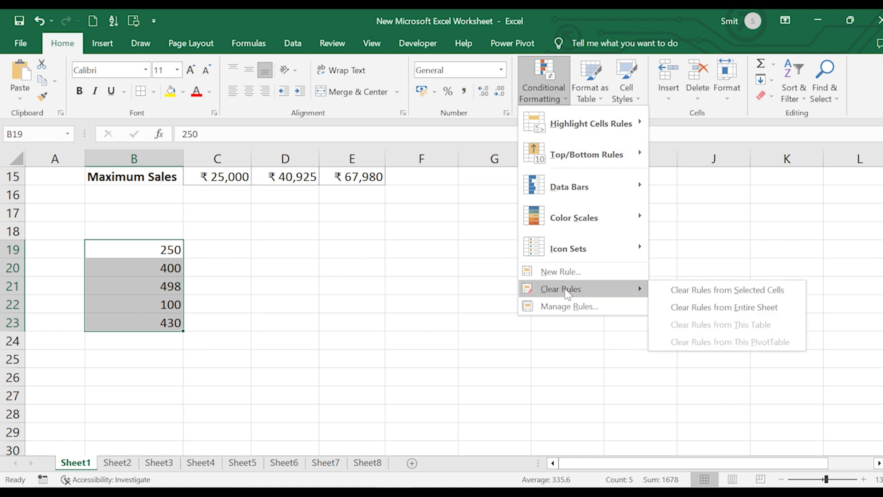
{"action": "mouse_move", "coordinate": [579, 247]}
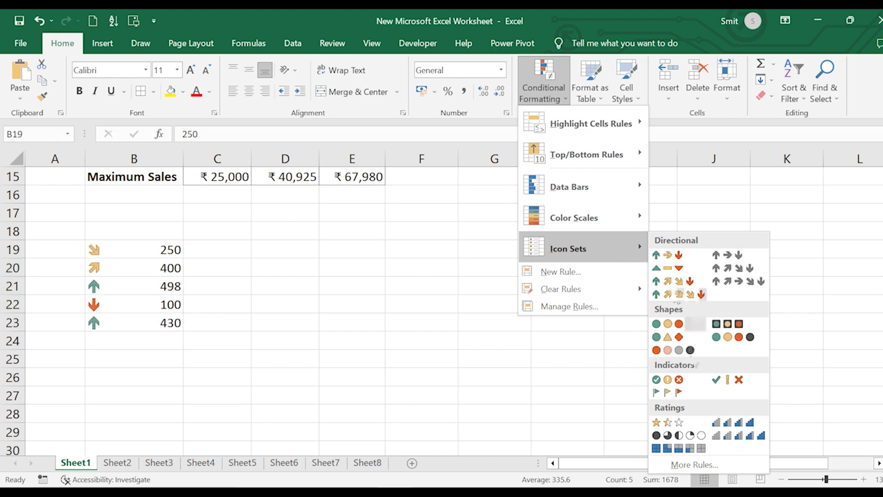
{"action": "left_click", "coordinate": [706, 465]}
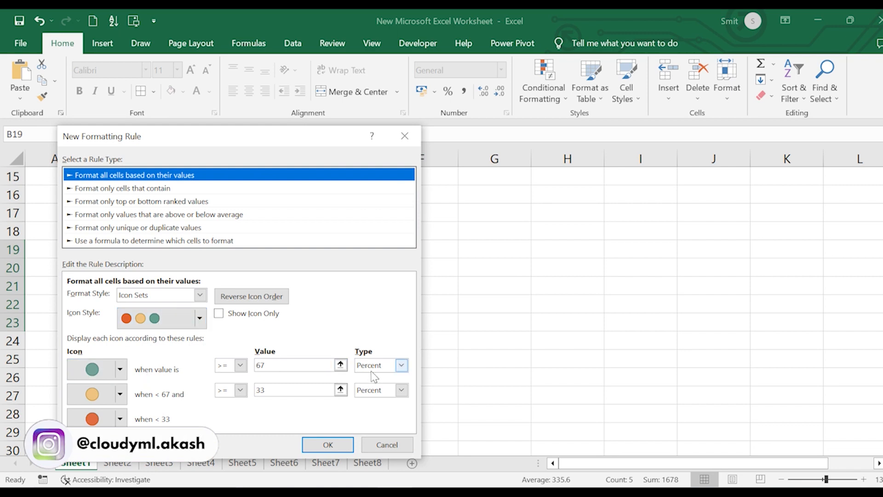
{"action": "left_click", "coordinate": [272, 367]}
{"action": "key", "text": "BackSpace"}
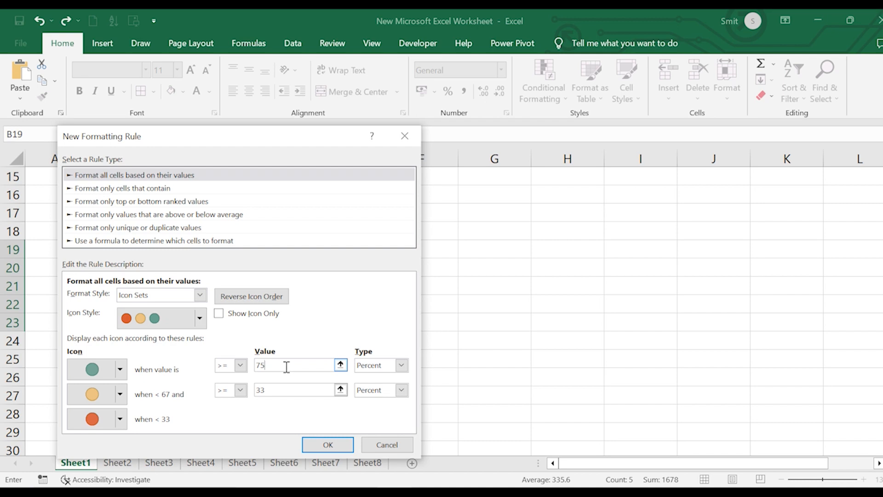
{"action": "left_click", "coordinate": [270, 392]}
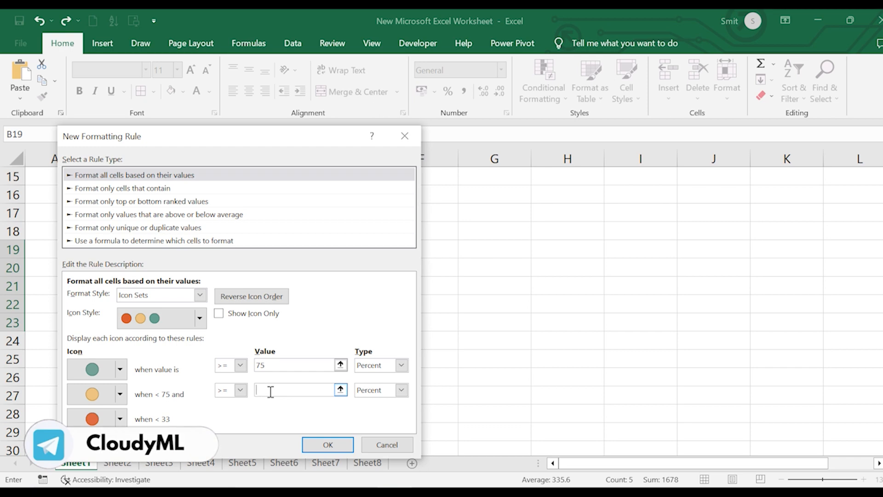
{"action": "type", "text": "50"}
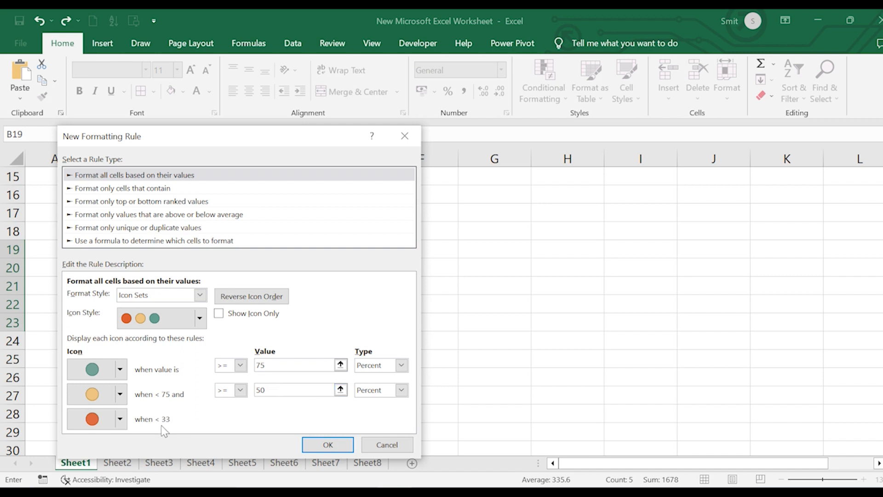
{"action": "left_click", "coordinate": [339, 446]}
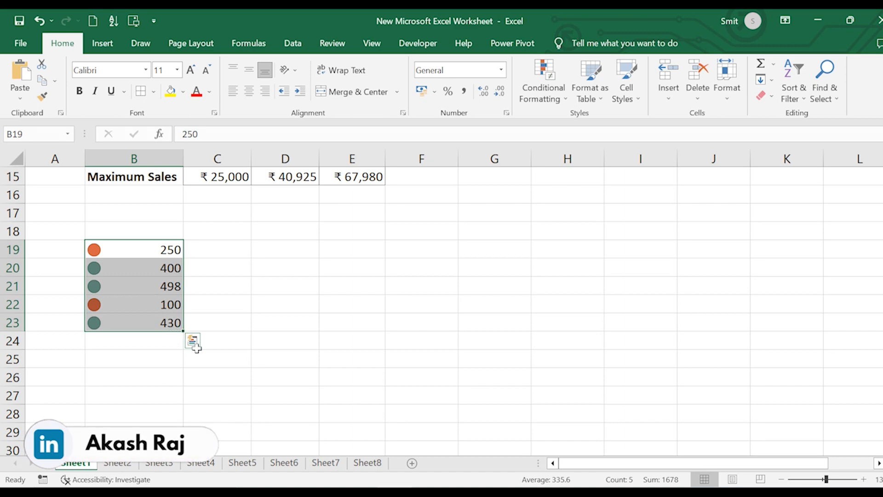
Step: Undo the icon set rule on B19:B23 and the last entry in B23
{"action": "scroll", "coordinate": [264, 289], "scroll_direction": "up", "scroll_amount": 3}
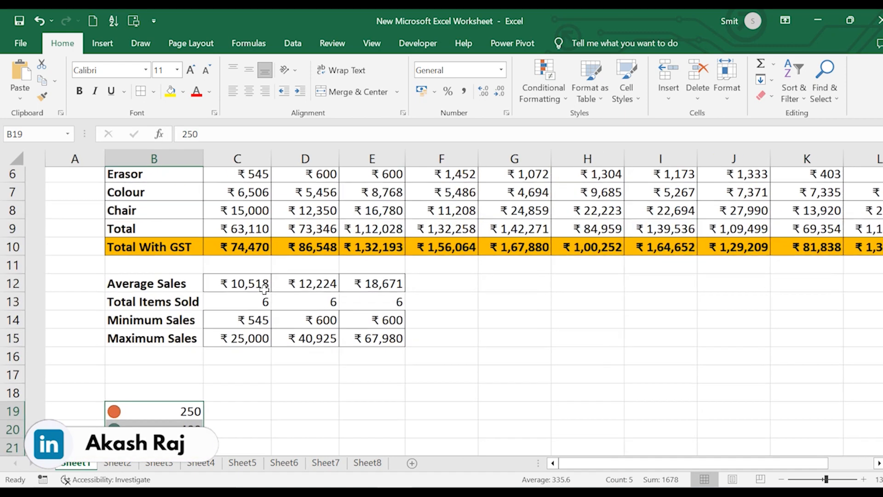
{"action": "key", "text": "ctrl+z"}
{"action": "key", "text": "ctrl+z"}
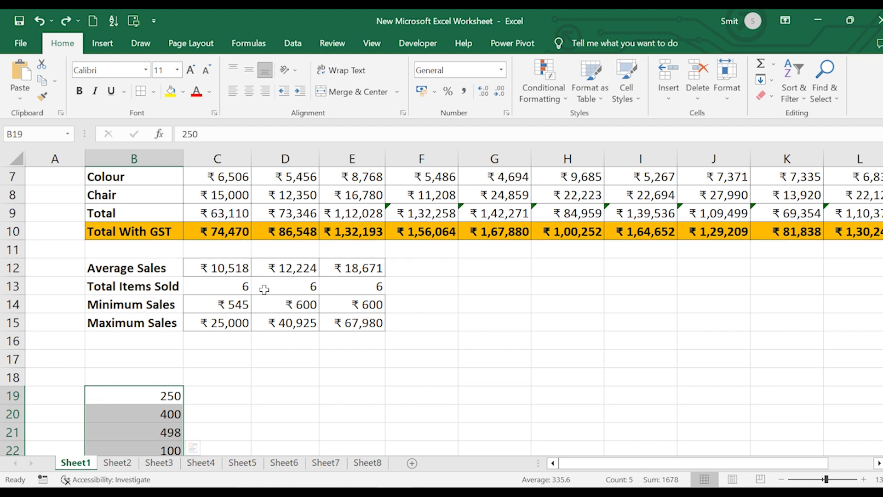
{"action": "scroll", "coordinate": [360, 335], "scroll_direction": "up", "scroll_amount": 3}
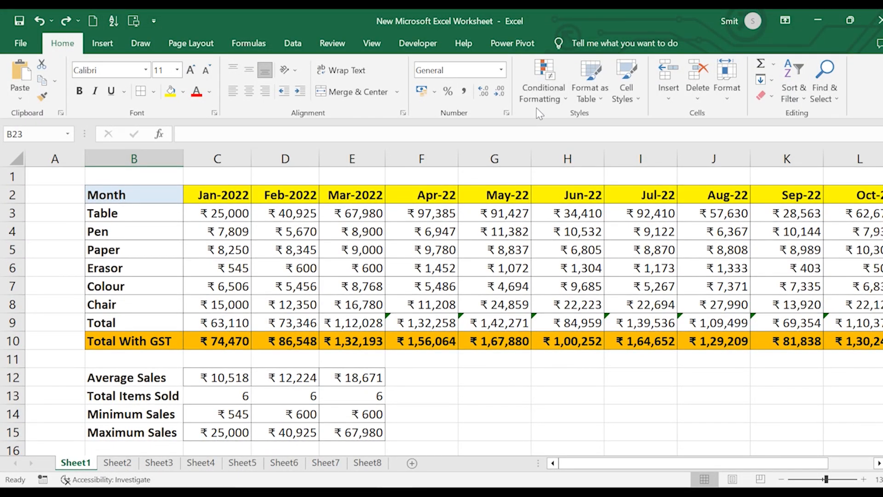
{"action": "left_click", "coordinate": [541, 94]}
{"action": "mouse_move", "coordinate": [575, 247]}
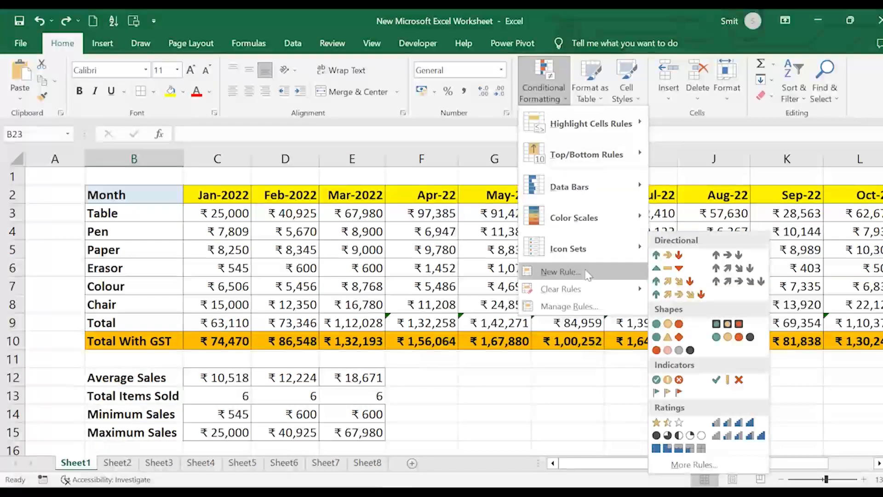
{"action": "left_click", "coordinate": [507, 417]}
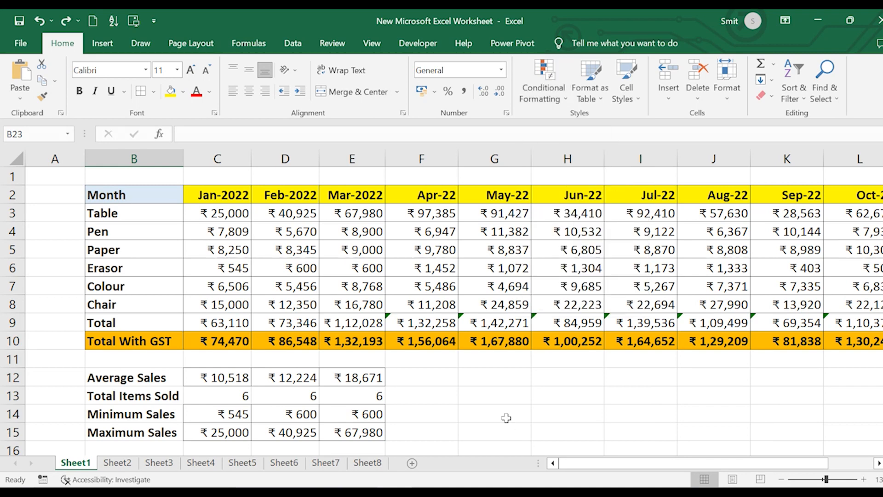